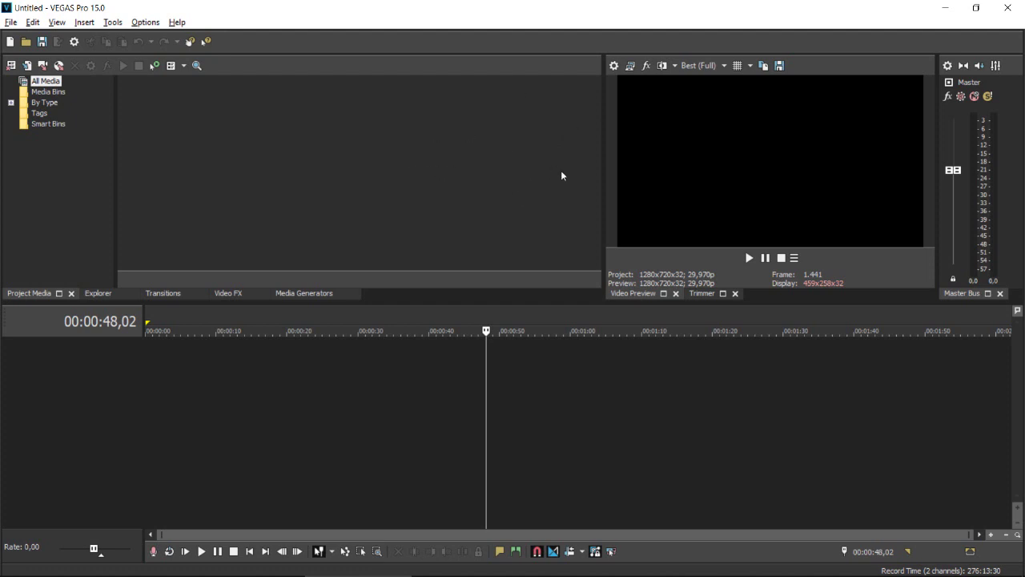
Set the project video template to HDV 720-30p (1280x720; 29,970 fps) and make these settings the default for all new projects
{"action": "left_click", "coordinate": [614, 67]}
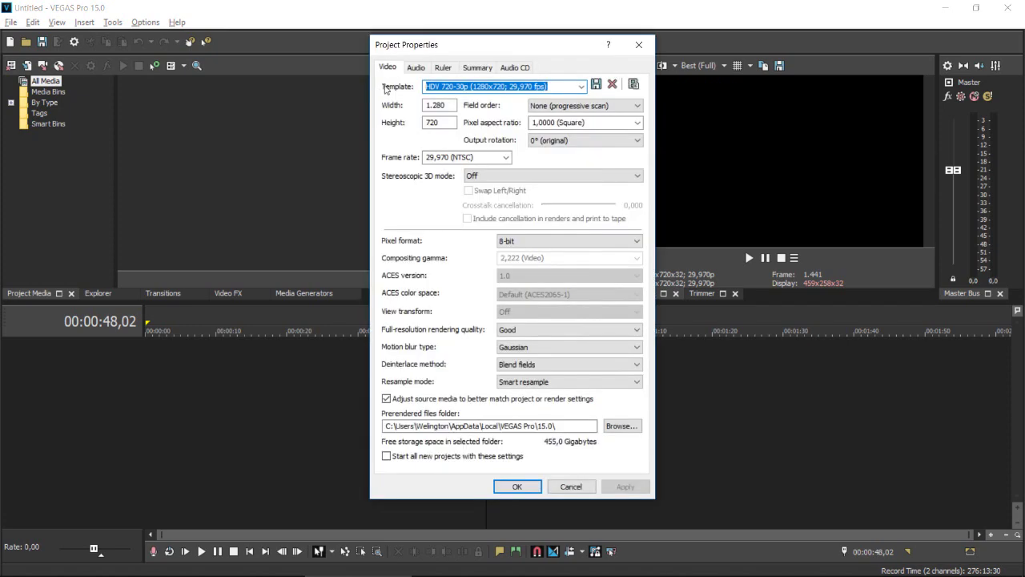
{"action": "left_click", "coordinate": [582, 85]}
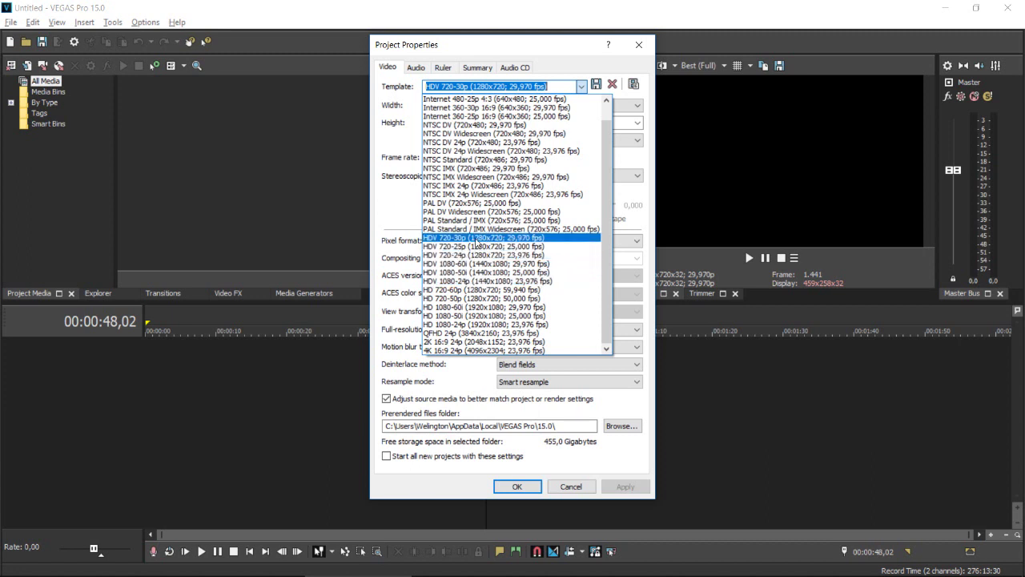
{"action": "left_click", "coordinate": [476, 238]}
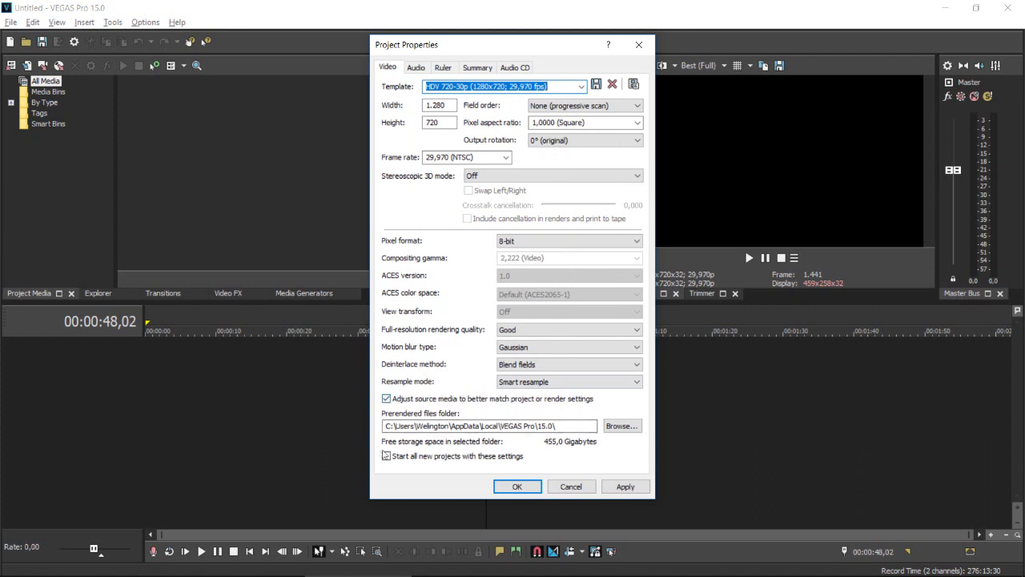
{"action": "left_click", "coordinate": [386, 457]}
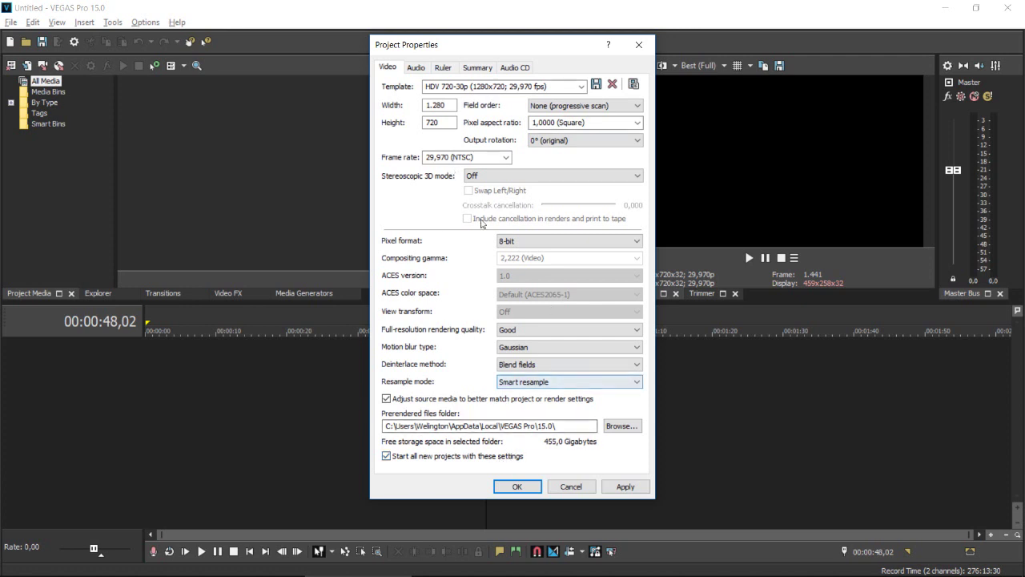
{"action": "left_click", "coordinate": [513, 486]}
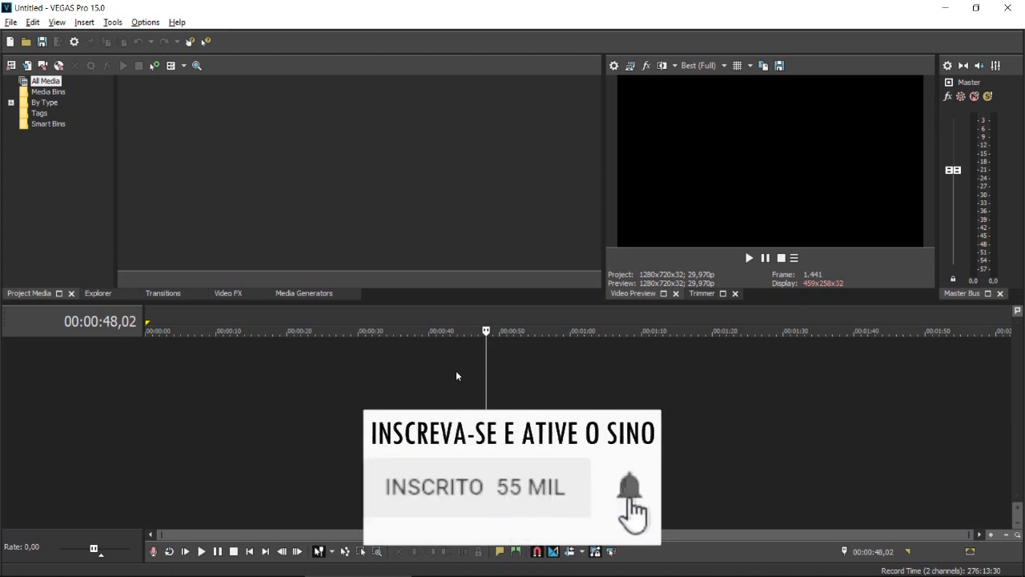
Add the MAH09340 video from its File Explorer folder to the VEGAS Pro timeline, declining to match the project settings to the media
{"action": "key", "text": "alt+Tab"}
{"action": "key", "text": "alt+Tab"}
{"action": "key", "text": "alt+Tab"}
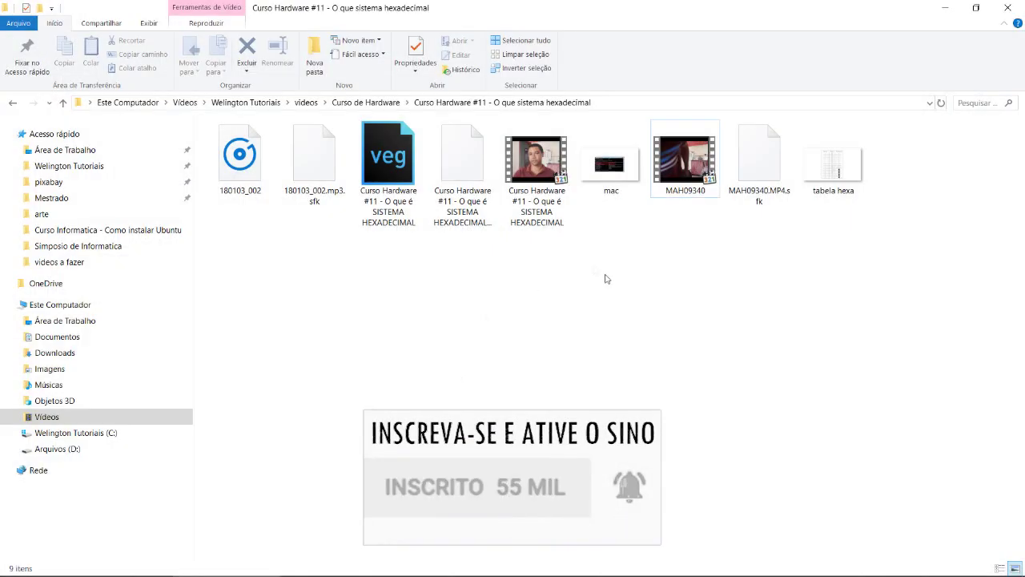
{"action": "left_click_drag", "start_coordinate": [693, 165], "coordinate": [379, 404]}
{"action": "key", "text": "alt+Tab"}
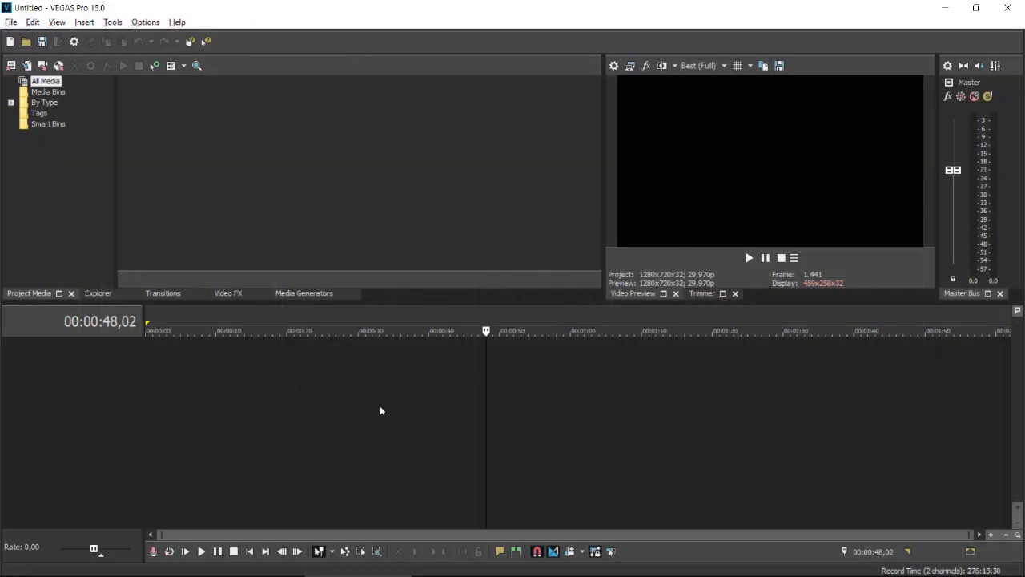
{"action": "key", "text": "alt+Tab"}
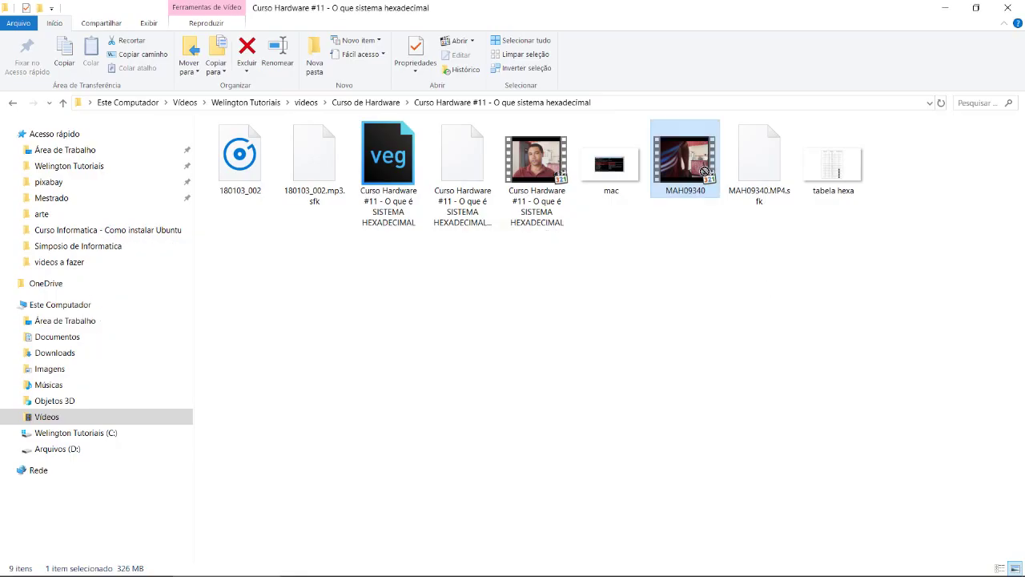
{"action": "left_click_drag", "start_coordinate": [711, 173], "coordinate": [337, 383]}
{"action": "key", "text": "alt+Tab"}
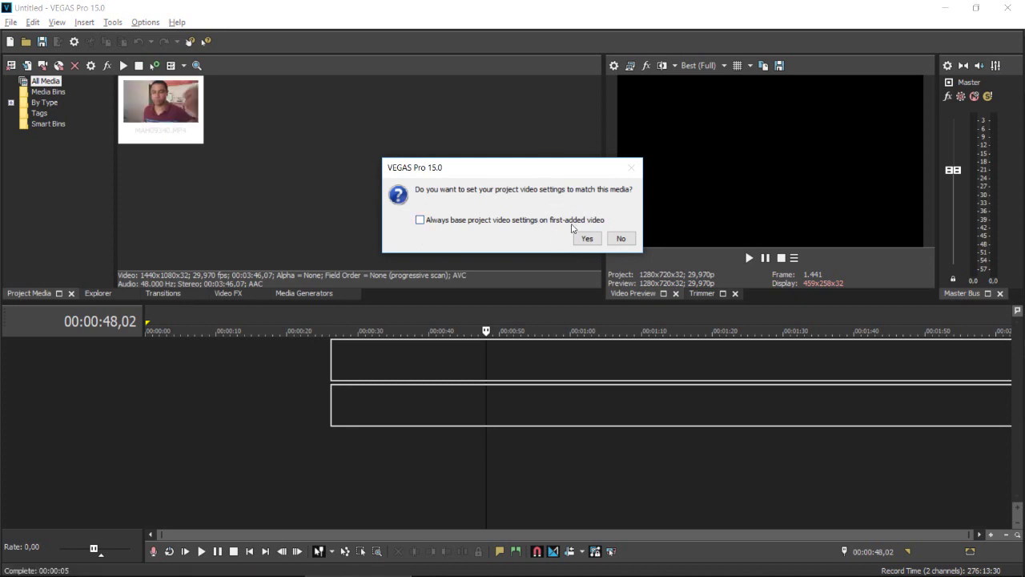
{"action": "left_click", "coordinate": [623, 239]}
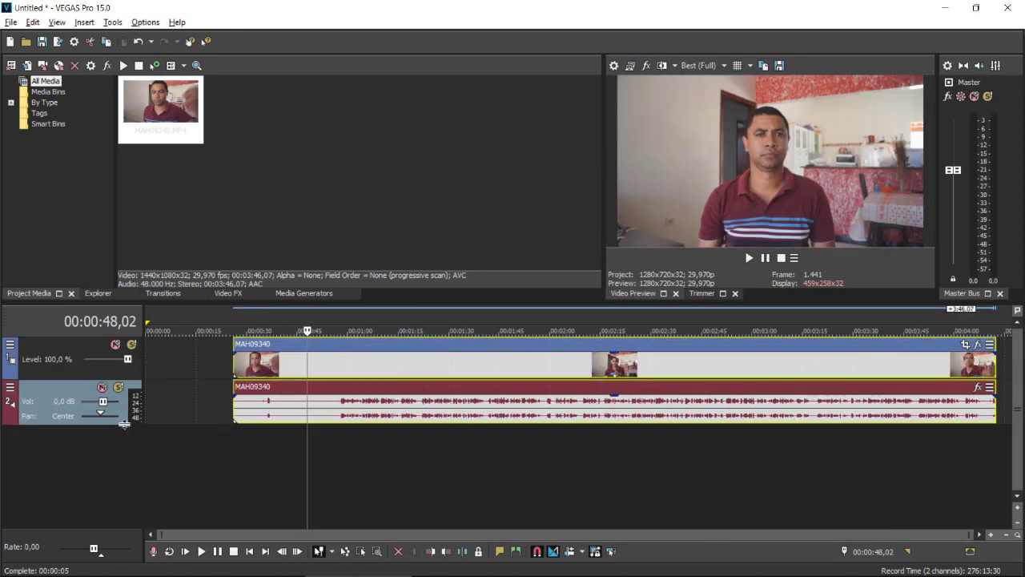
Make the audio track taller and move the clip to the start of the timeline
{"action": "left_click_drag", "start_coordinate": [122, 423], "coordinate": [122, 439]}
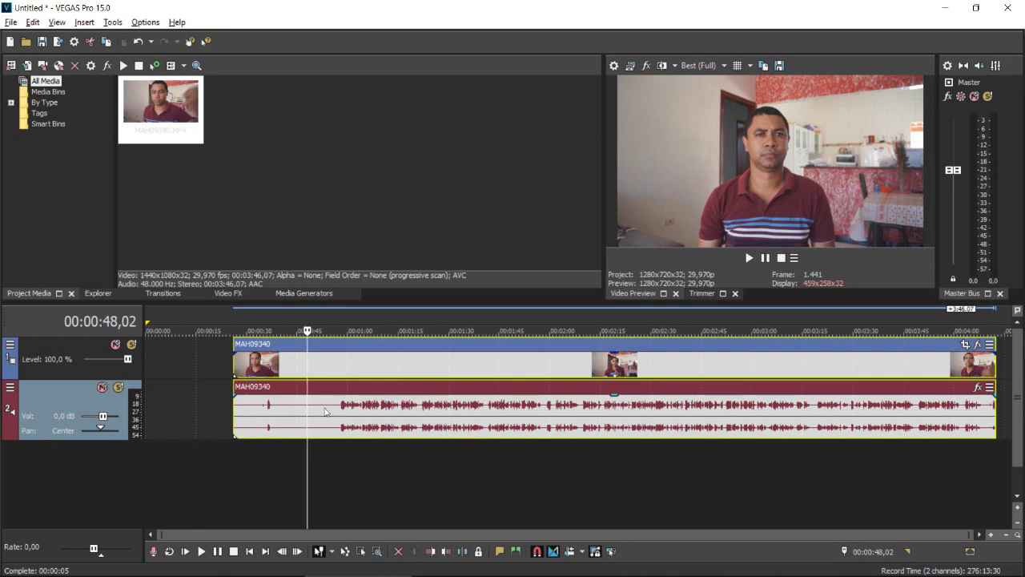
{"action": "left_click", "coordinate": [196, 374]}
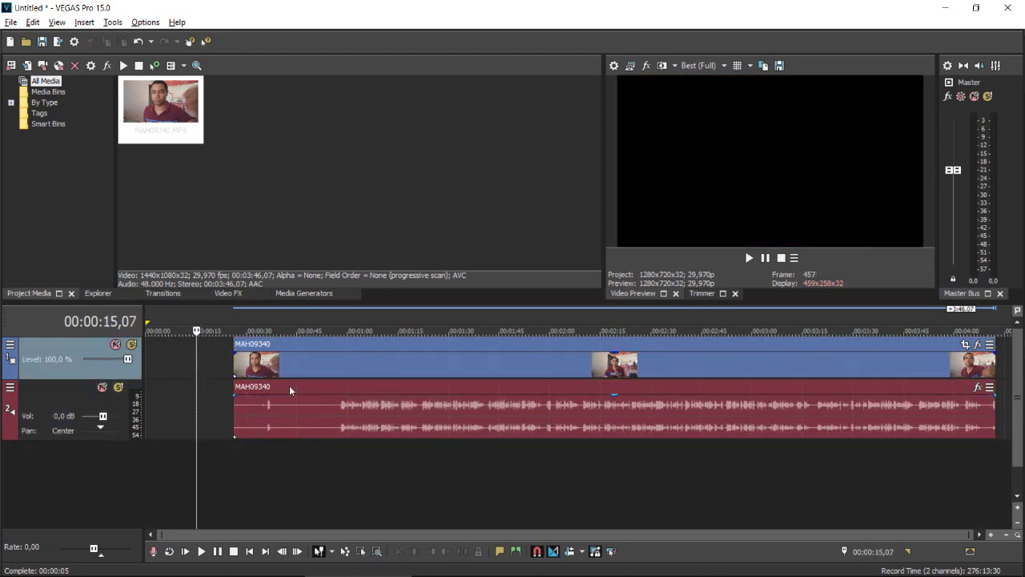
{"action": "left_click_drag", "start_coordinate": [331, 373], "coordinate": [237, 369]}
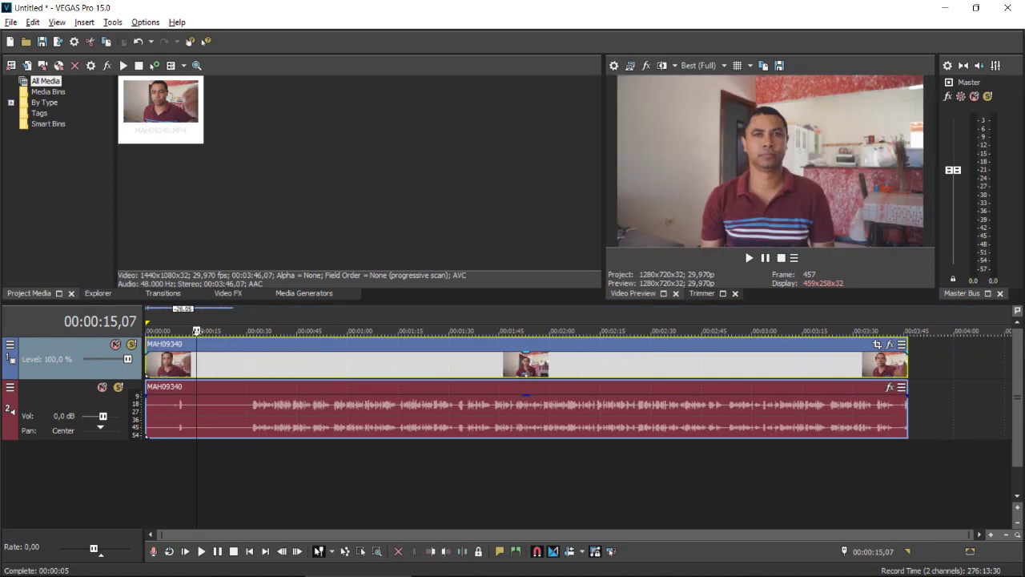
Split the clip at 00:00:31,14, just before the speech begins, and delete the silent opening segment
{"action": "left_click", "coordinate": [198, 360]}
{"action": "left_click", "coordinate": [219, 356]}
{"action": "left_click", "coordinate": [231, 360]}
{"action": "left_click", "coordinate": [261, 369]}
{"action": "left_click", "coordinate": [311, 373]}
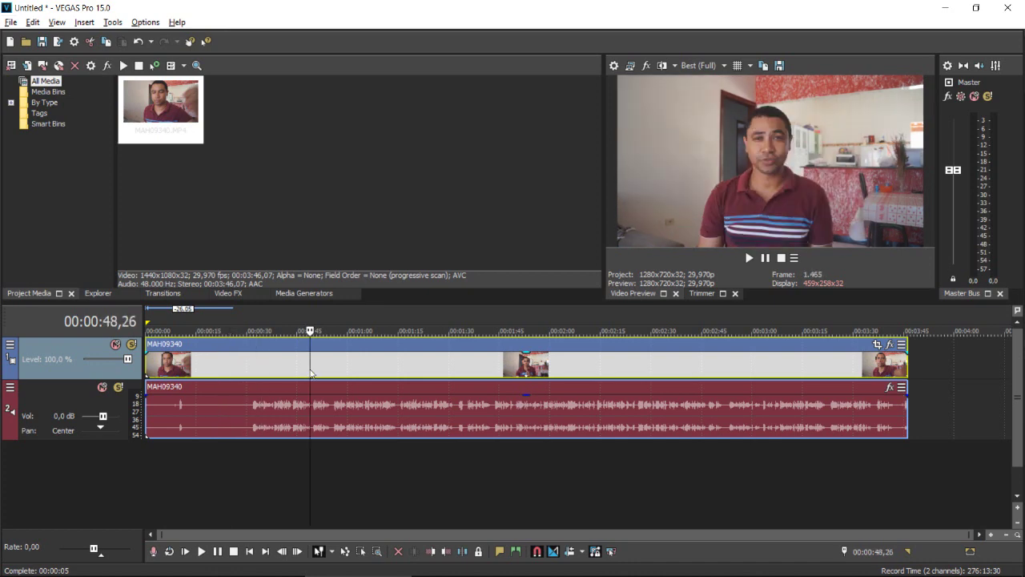
{"action": "left_click", "coordinate": [245, 372]}
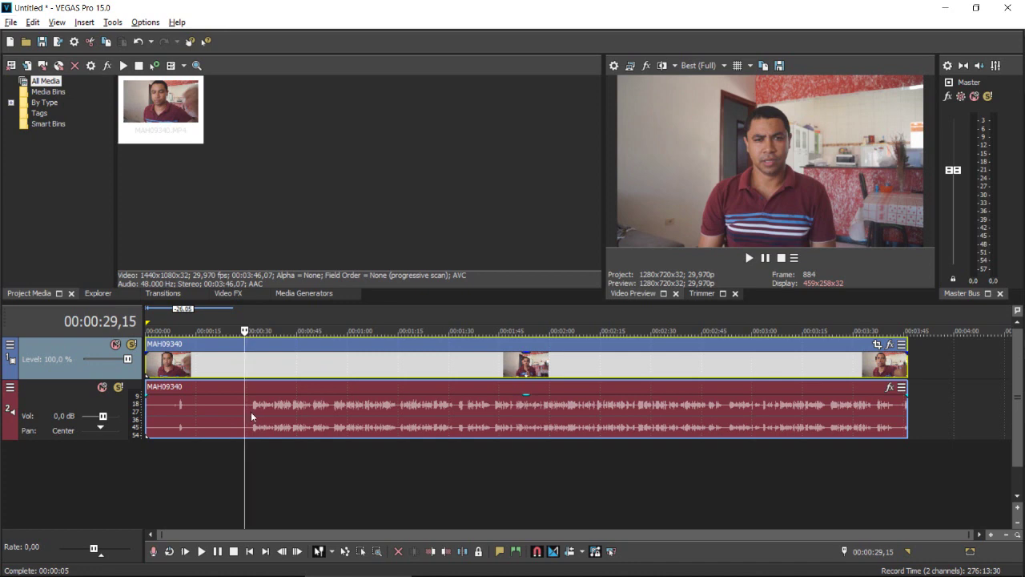
{"action": "left_click", "coordinate": [253, 416]}
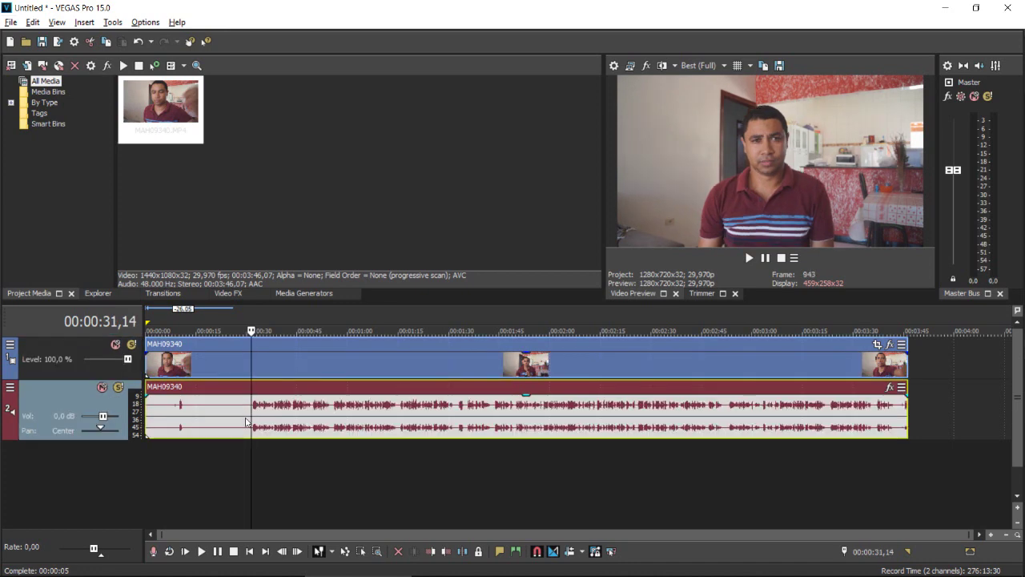
{"action": "key", "text": "s"}
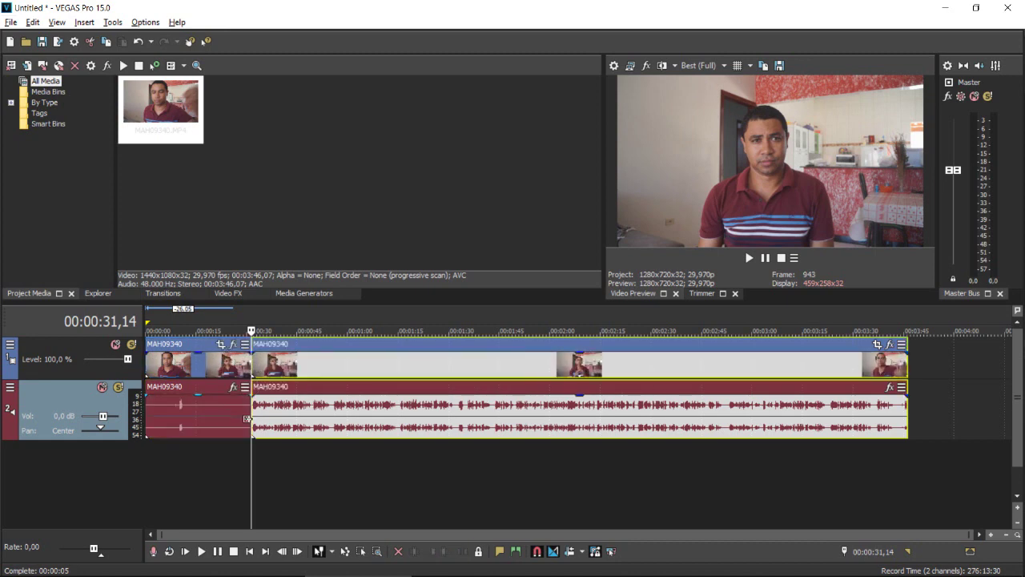
{"action": "left_click", "coordinate": [207, 375]}
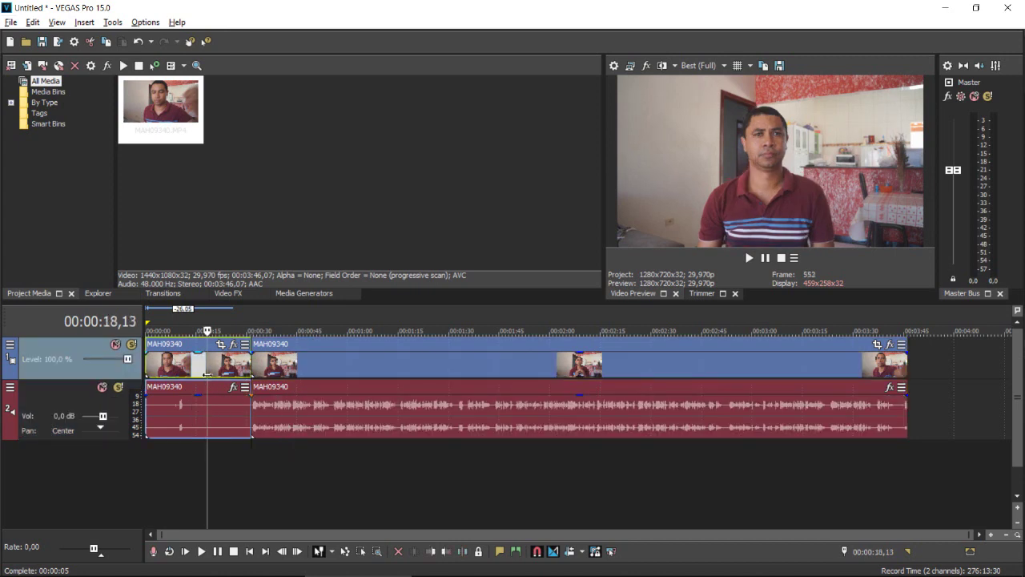
{"action": "key", "text": "Delete"}
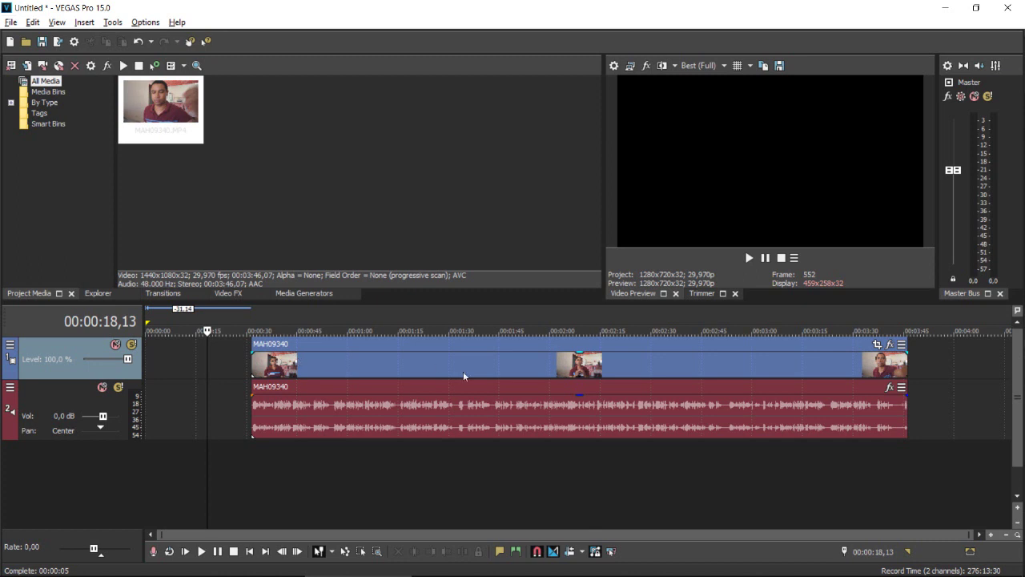
Move the remaining clip to the start of the timeline and play its first few seconds
{"action": "left_click", "coordinate": [409, 365]}
{"action": "left_click_drag", "start_coordinate": [409, 367], "coordinate": [305, 366]}
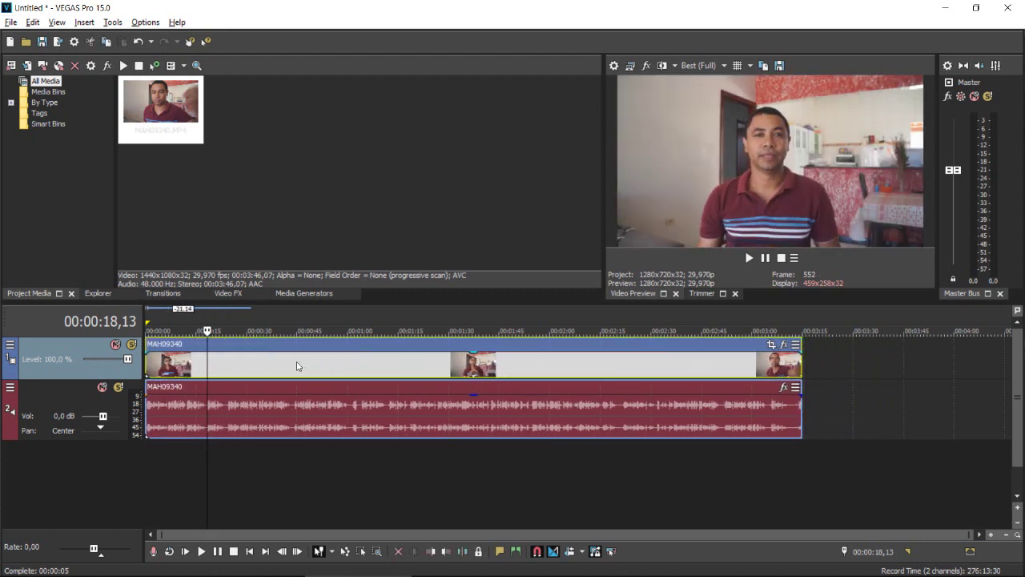
{"action": "left_click", "coordinate": [147, 358]}
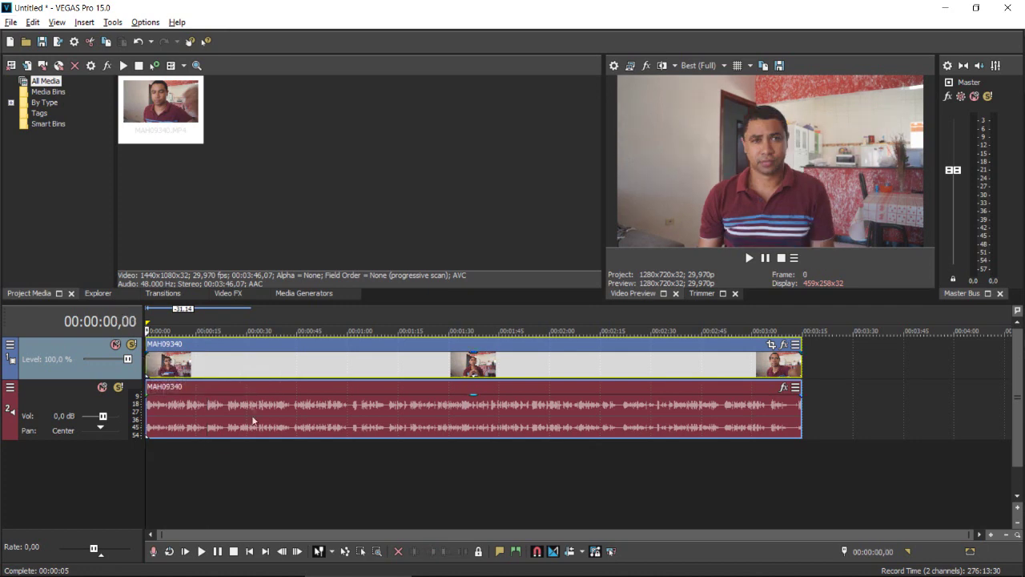
{"action": "left_click", "coordinate": [747, 258]}
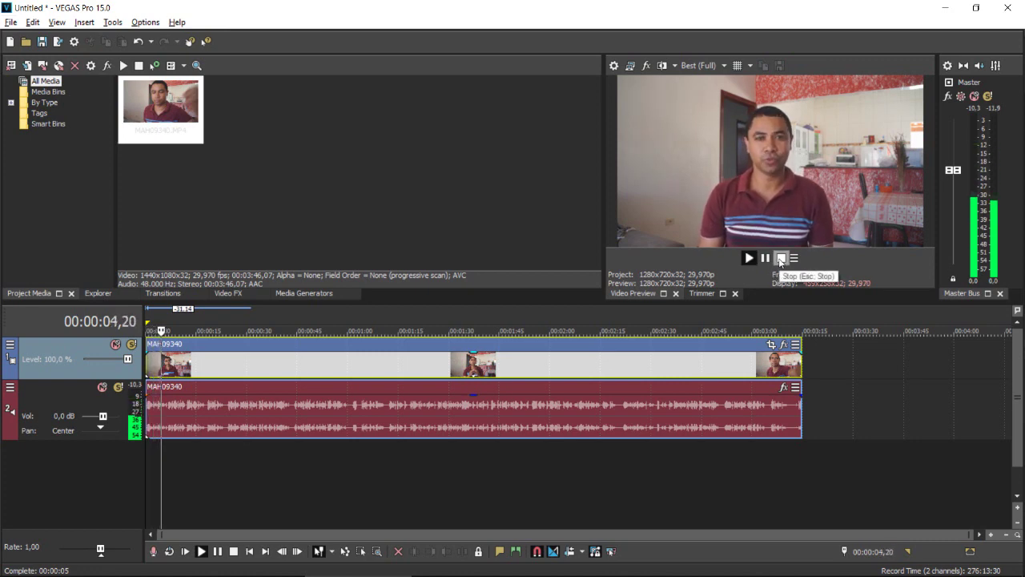
{"action": "left_click", "coordinate": [781, 258]}
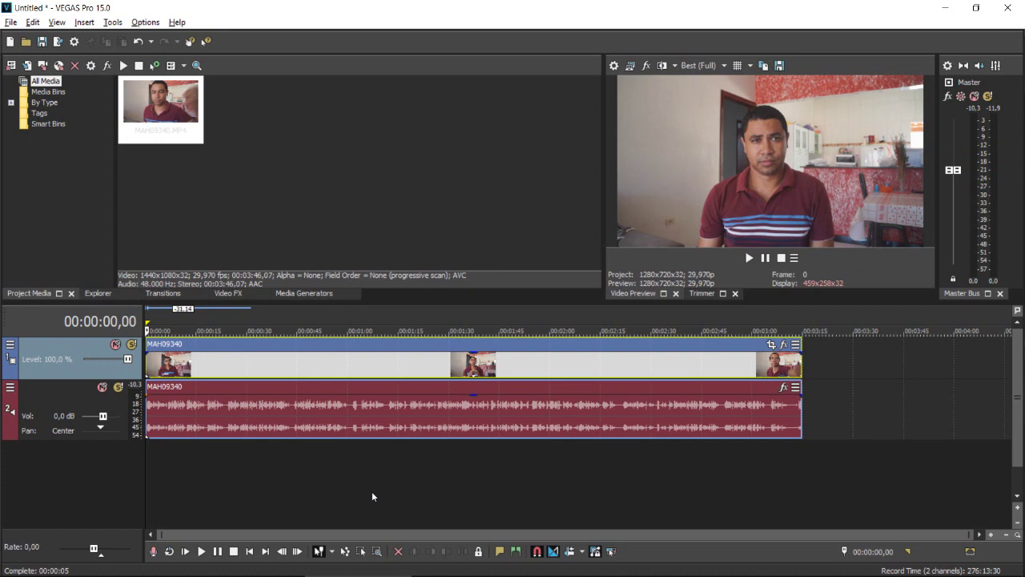
Split the clip at 00:00:06,18 and again at about 12.5 seconds, in the pauses between phrases
{"action": "scroll", "coordinate": [372, 493], "scroll_direction": "up", "scroll_amount": 5}
{"action": "scroll", "coordinate": [372, 493], "scroll_direction": "up", "scroll_amount": 2}
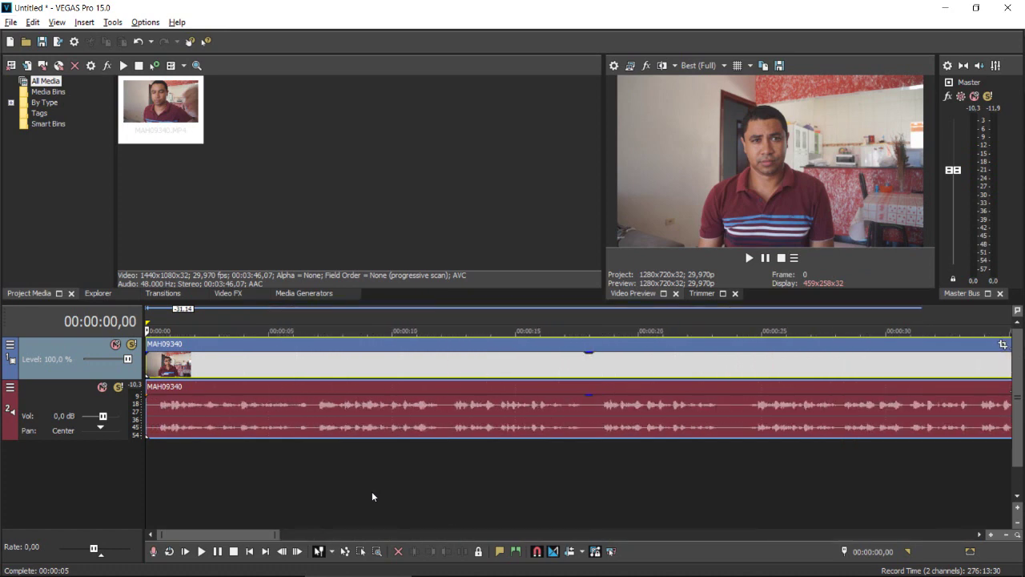
{"action": "left_click", "coordinate": [308, 406]}
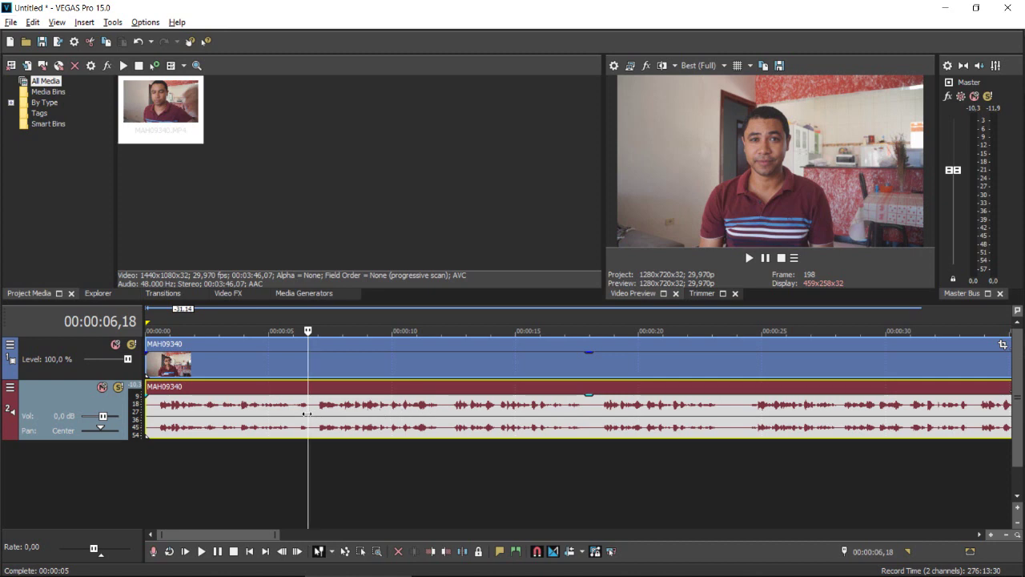
{"action": "key", "text": "s"}
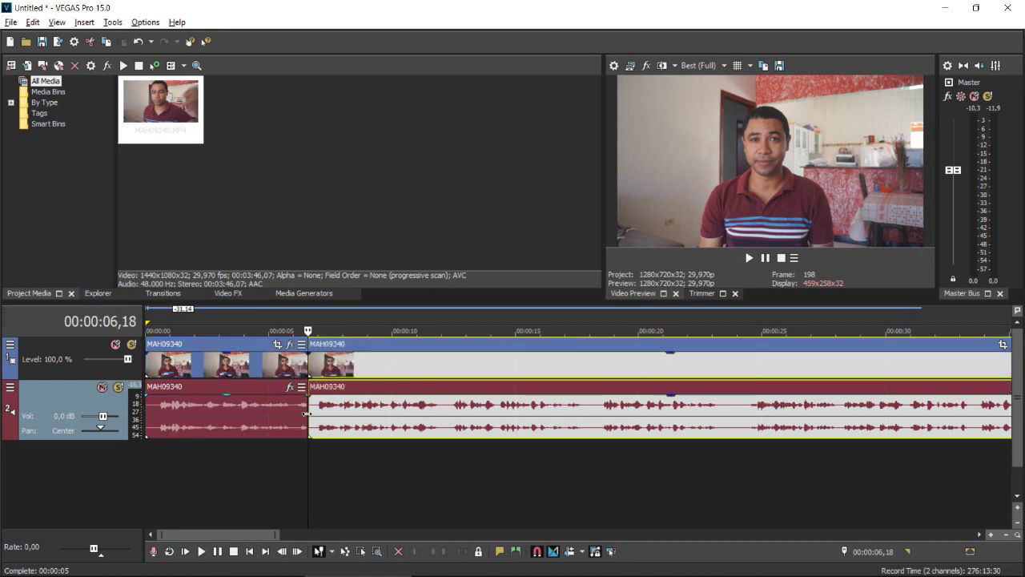
{"action": "left_click", "coordinate": [453, 415]}
{"action": "key", "text": "s"}
Delete the middle segment between the two splits and move the following segment against the first one
{"action": "left_click", "coordinate": [405, 376]}
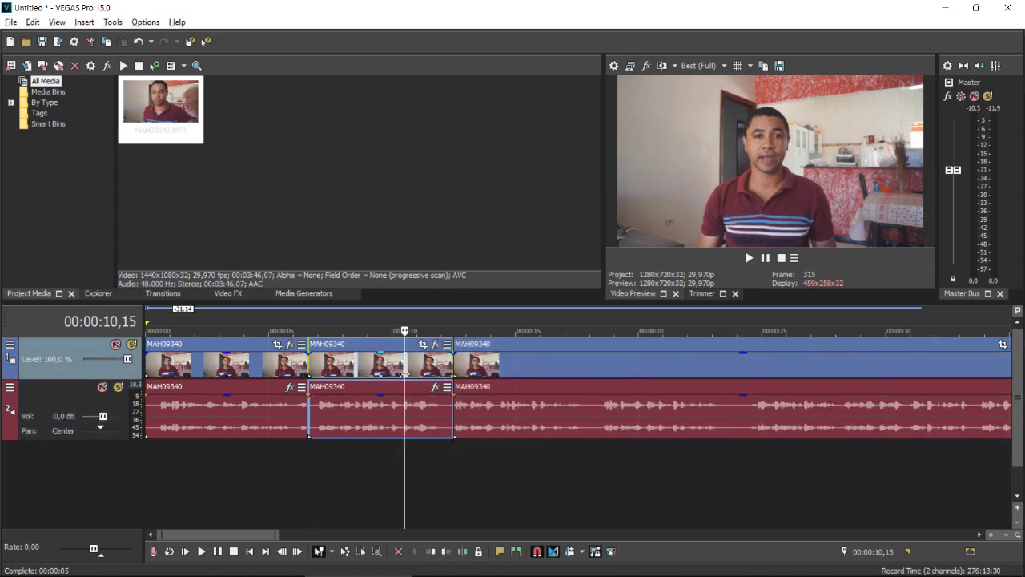
{"action": "key", "text": "Delete"}
{"action": "left_click_drag", "start_coordinate": [468, 367], "coordinate": [325, 369]}
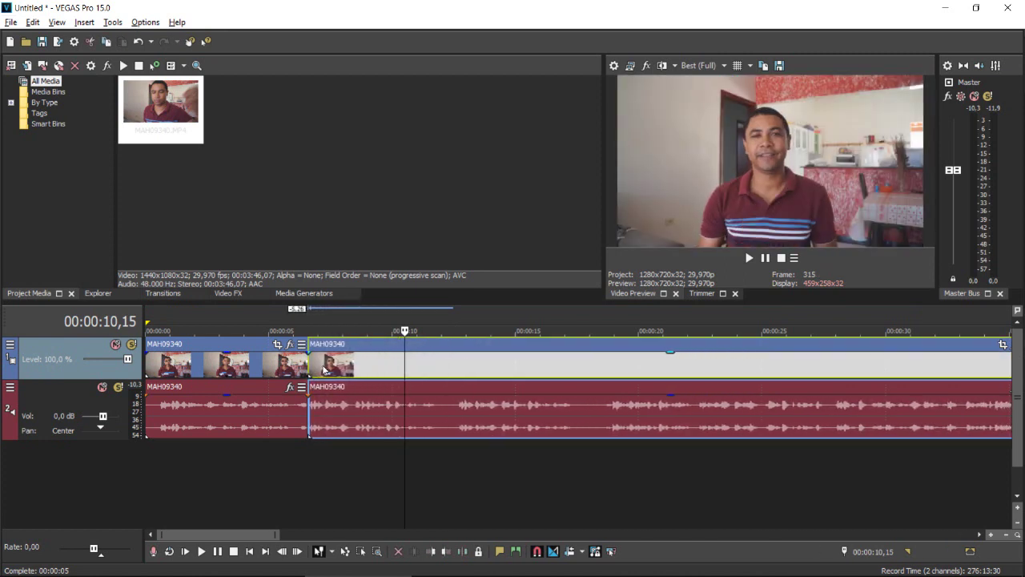
Play back the end of the first segment around 6 seconds to check the join
{"action": "left_click", "coordinate": [298, 418]}
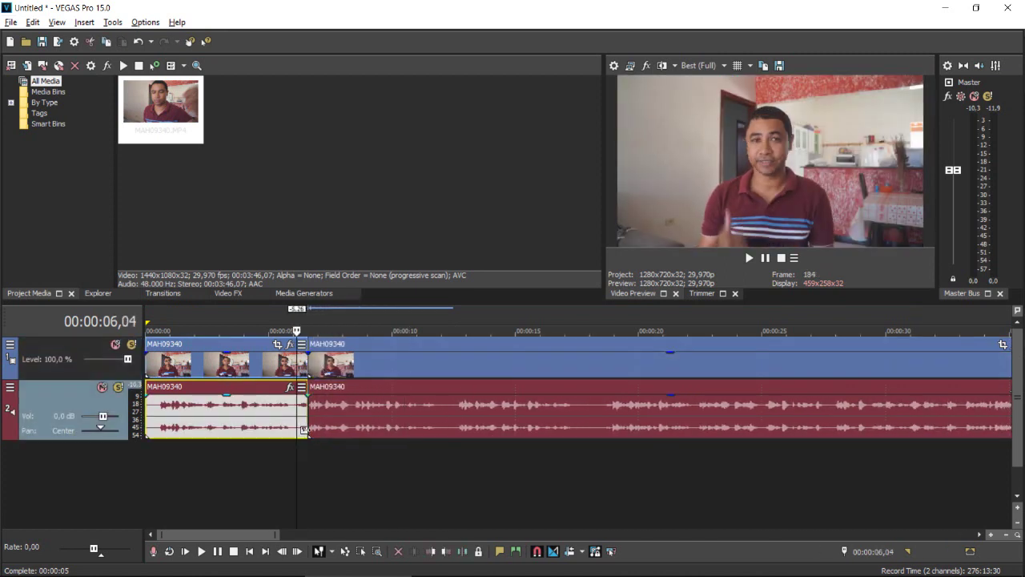
{"action": "key", "text": "space"}
{"action": "key", "text": "space"}
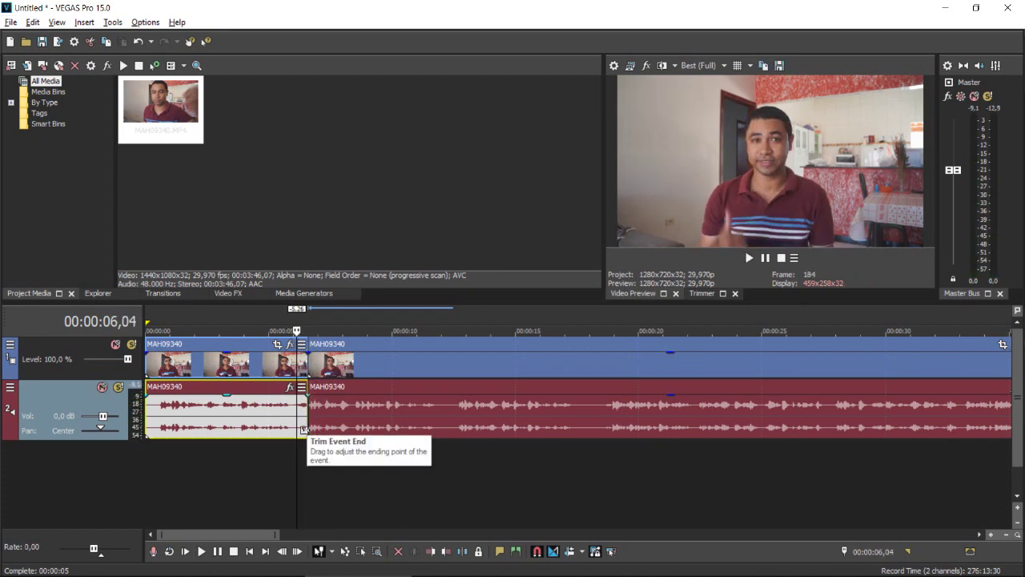
{"action": "left_click", "coordinate": [293, 427]}
{"action": "key", "text": "space"}
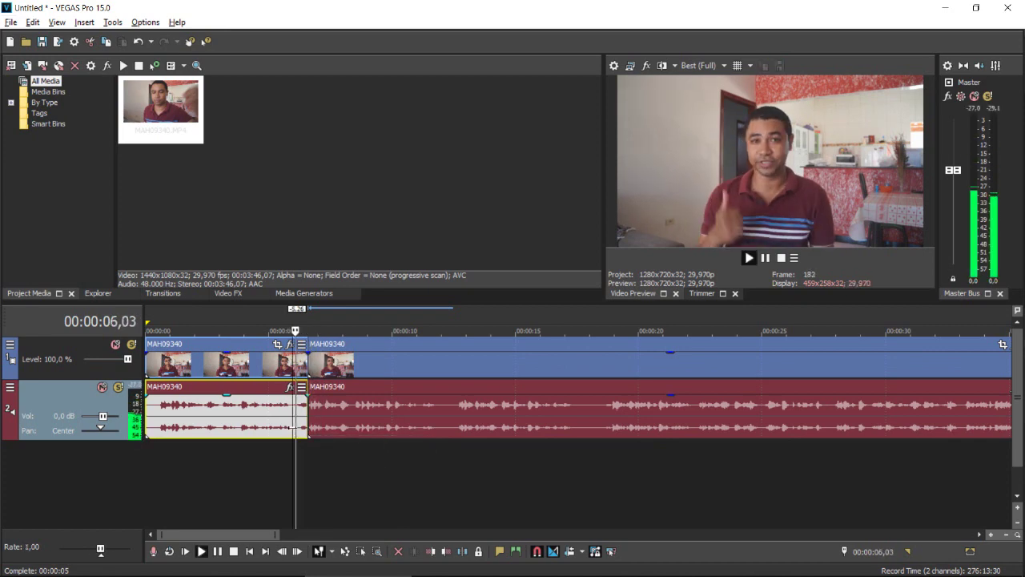
{"action": "key", "text": "space"}
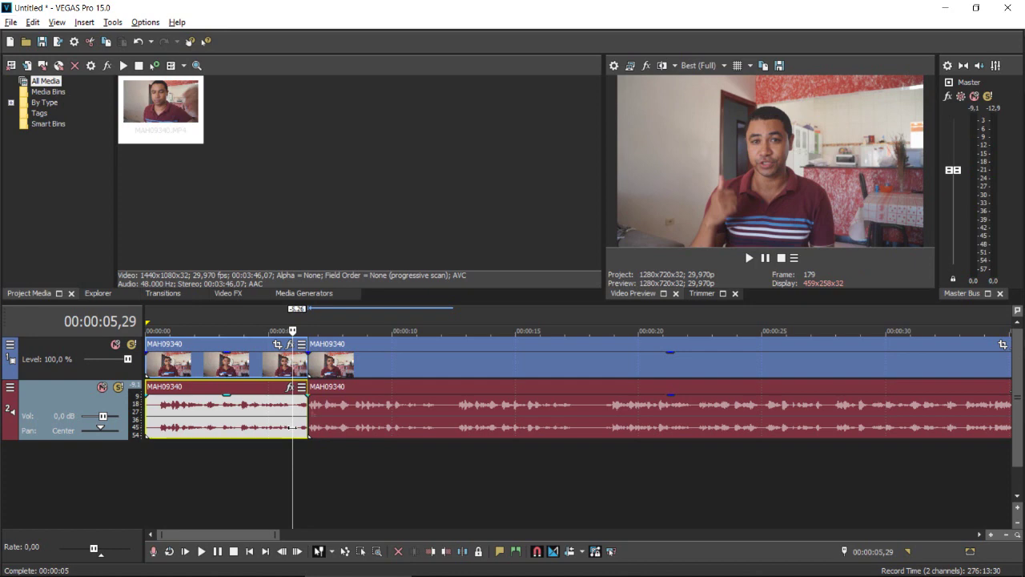
Split the clip at 00:00:11,25 and remove about 22 frames of silence from the following segment's start, closing the gap
{"action": "left_click", "coordinate": [438, 414]}
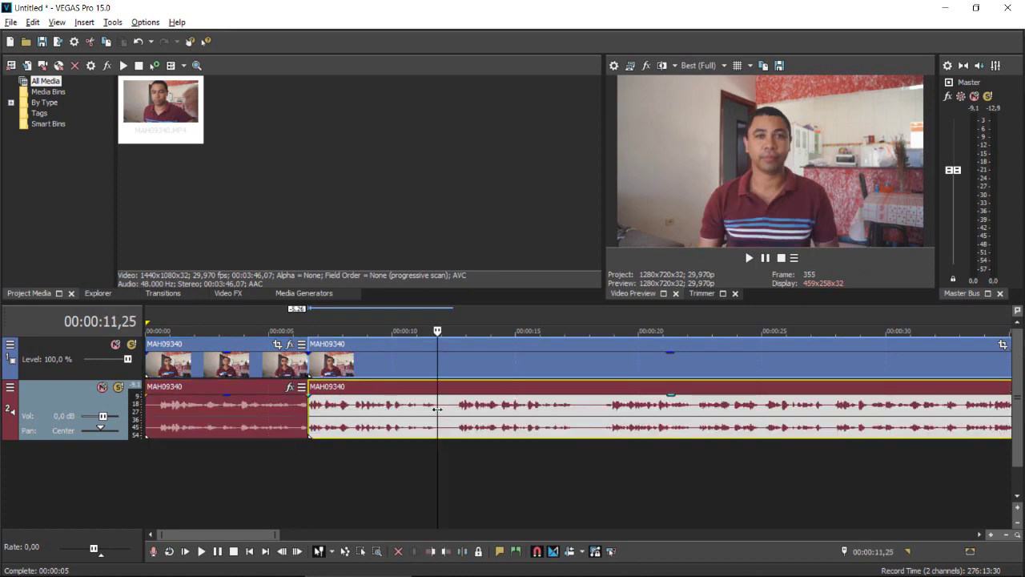
{"action": "key", "text": "s"}
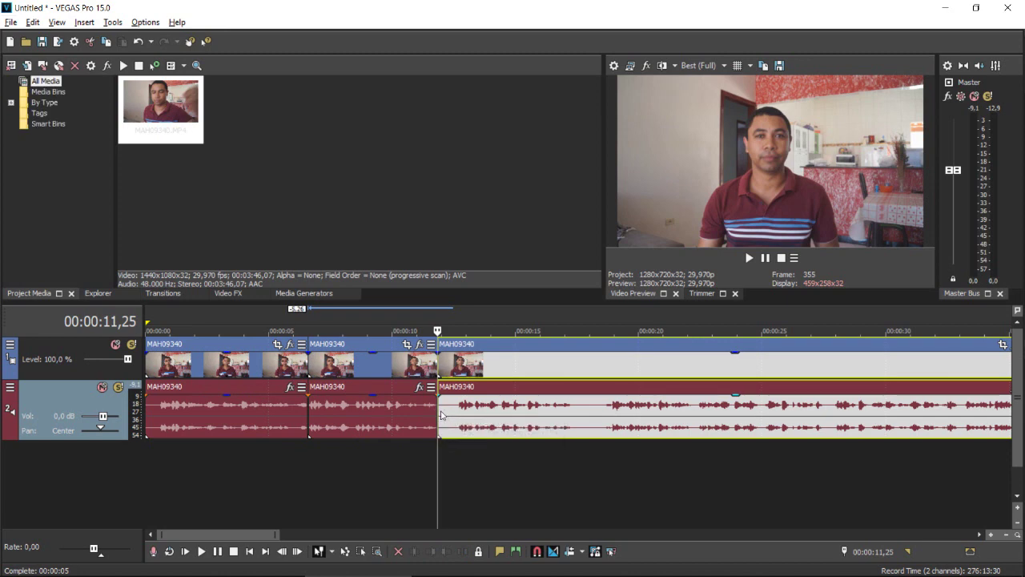
{"action": "mouse_move", "coordinate": [445, 411]}
{"action": "left_mouse_down"}
{"action": "mouse_move", "coordinate": [459, 413]}
{"action": "mouse_move", "coordinate": [453, 423]}
{"action": "left_mouse_up"}
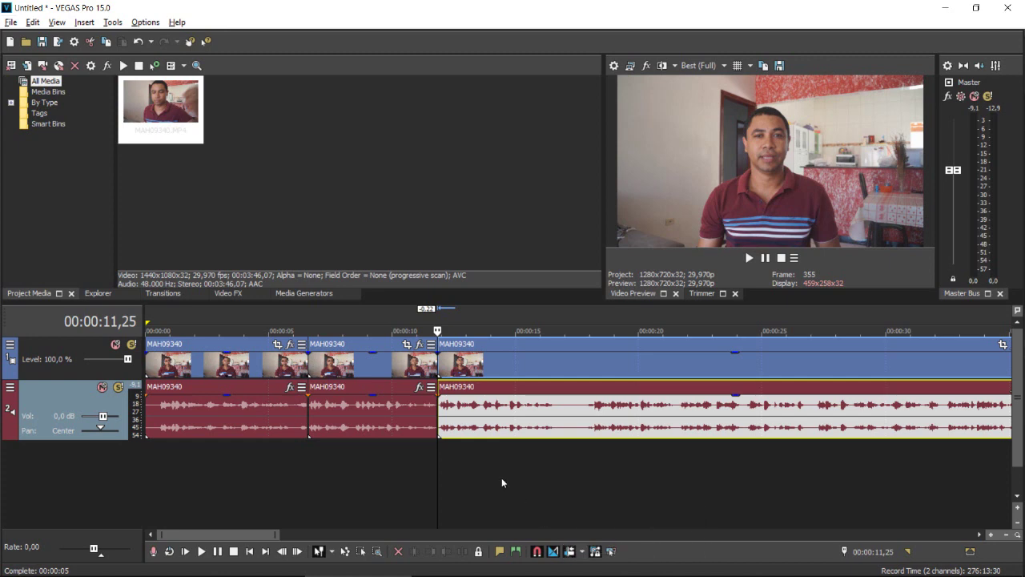
Split the clip at 00:00:16,20 and 00:00:17,26, and delete the silent segment between the splits, closing the gap
{"action": "left_click", "coordinate": [556, 413]}
{"action": "key", "text": "s"}
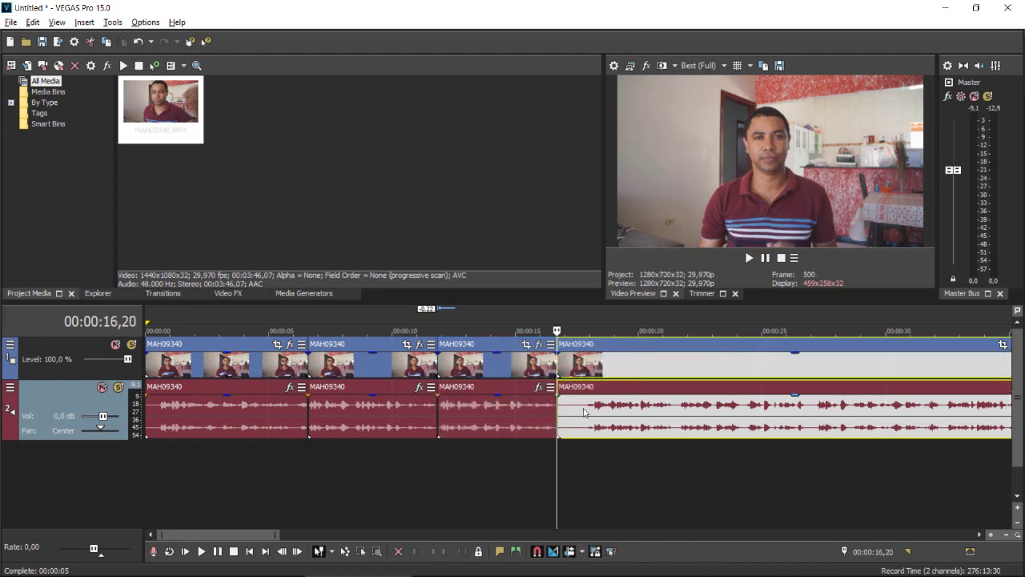
{"action": "left_click", "coordinate": [584, 412]}
{"action": "key", "text": "s"}
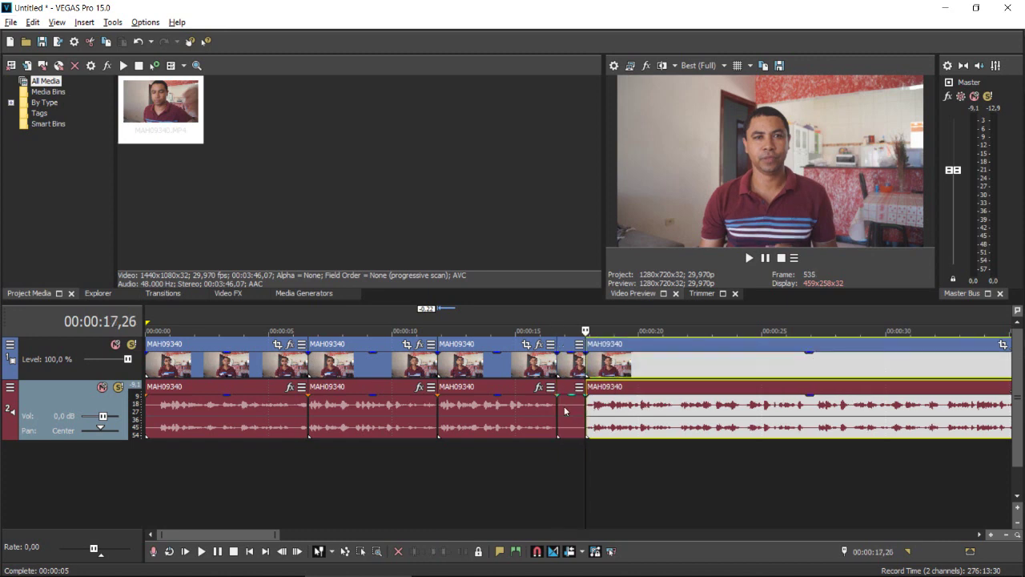
{"action": "left_click", "coordinate": [565, 411]}
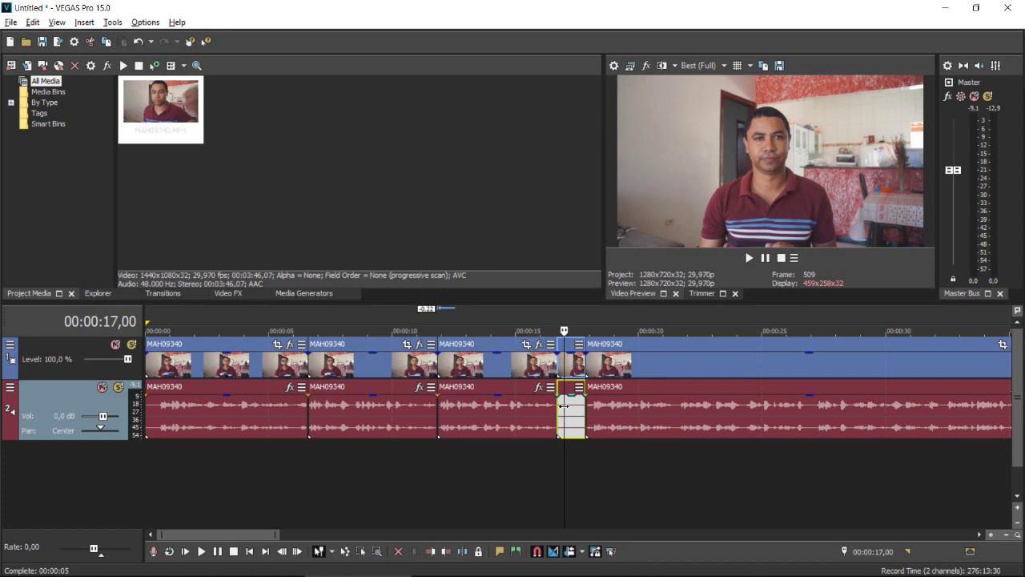
{"action": "key", "text": "Delete"}
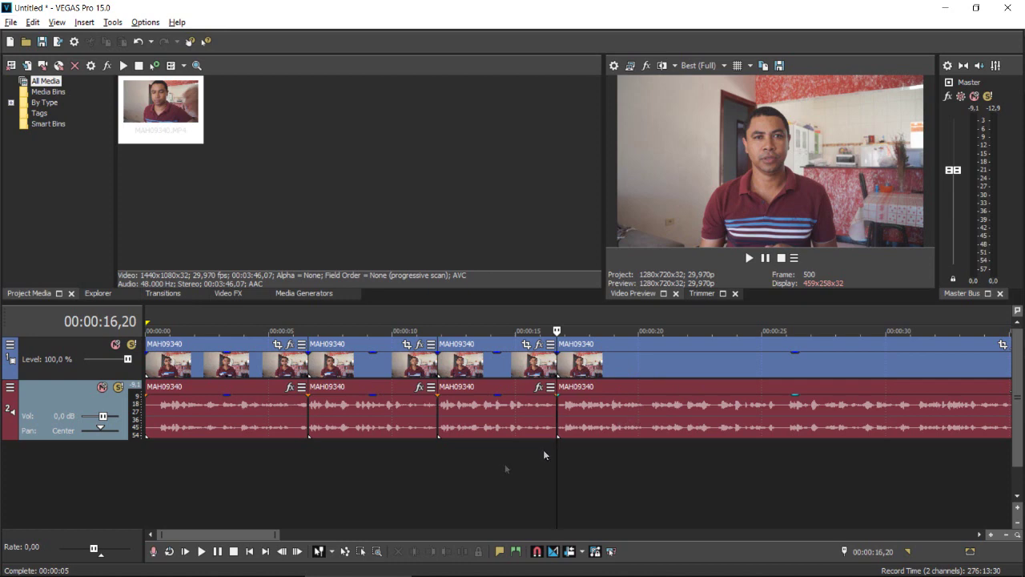
Start rendering the project to Windows Media Video V11 with the 6 Mbps HD 720-30p template, and cancel the render
{"action": "scroll", "coordinate": [500, 464], "scroll_direction": "down", "scroll_amount": 6}
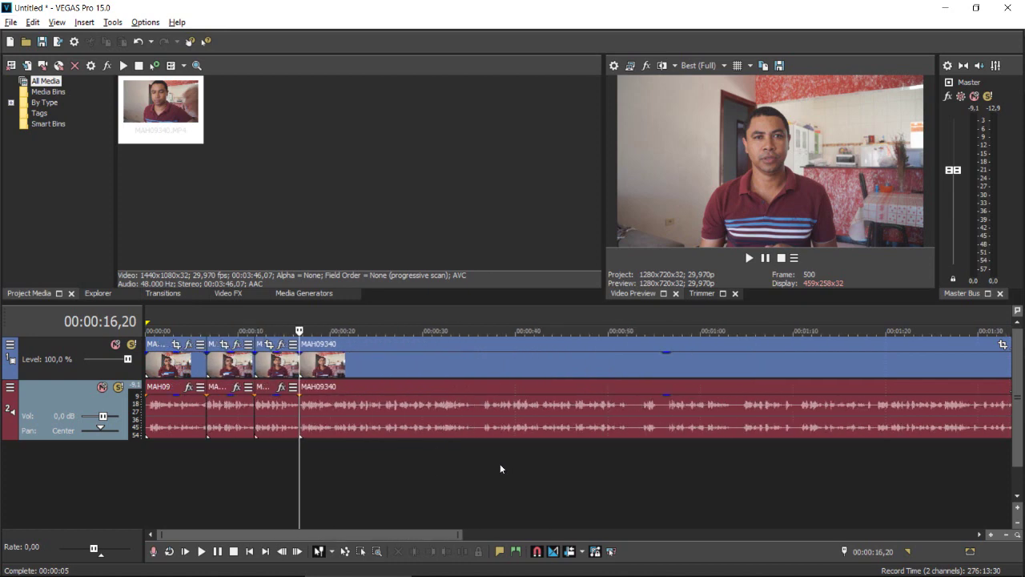
{"action": "scroll", "coordinate": [500, 464], "scroll_direction": "down", "scroll_amount": 2}
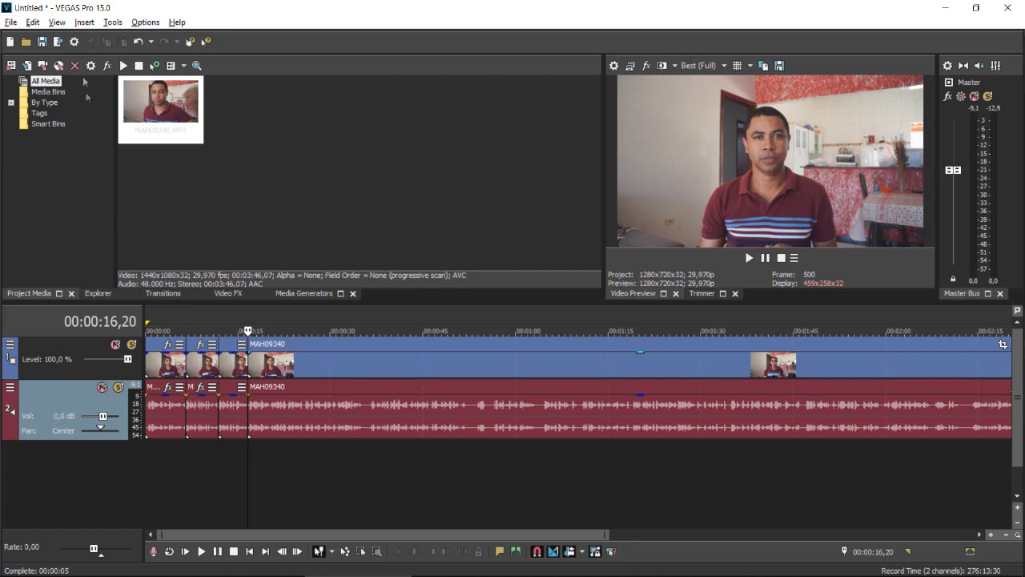
{"action": "left_click", "coordinate": [10, 23]}
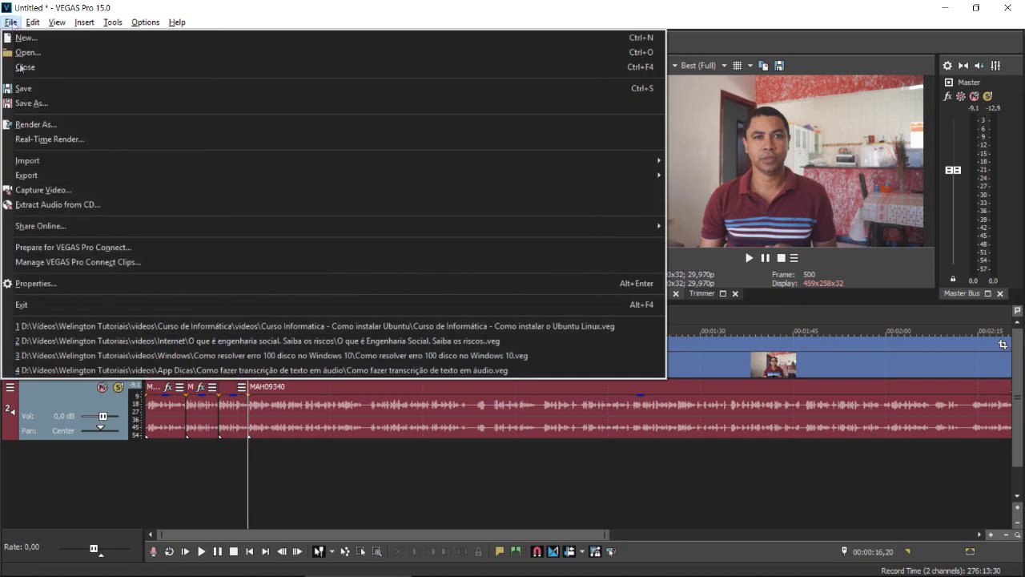
{"action": "left_click", "coordinate": [47, 125]}
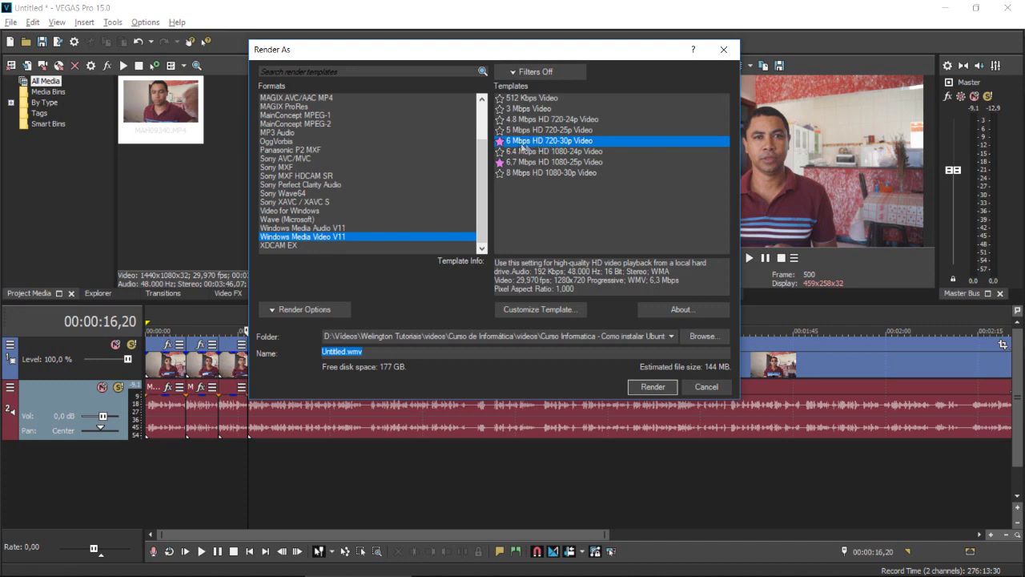
{"action": "left_click", "coordinate": [551, 142]}
{"action": "left_click", "coordinate": [700, 336]}
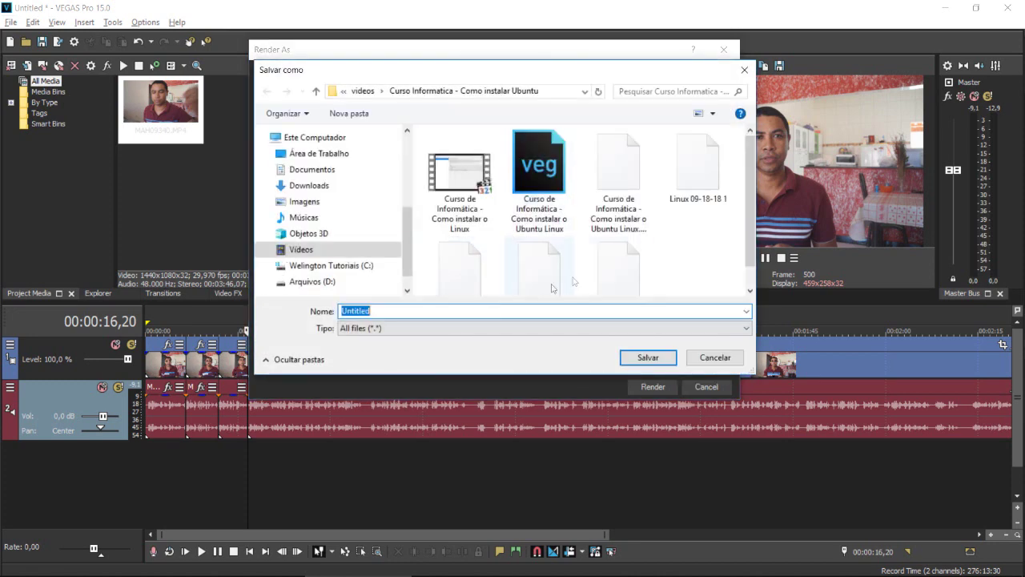
{"action": "type", "text": "1"}
{"action": "key", "text": "Return"}
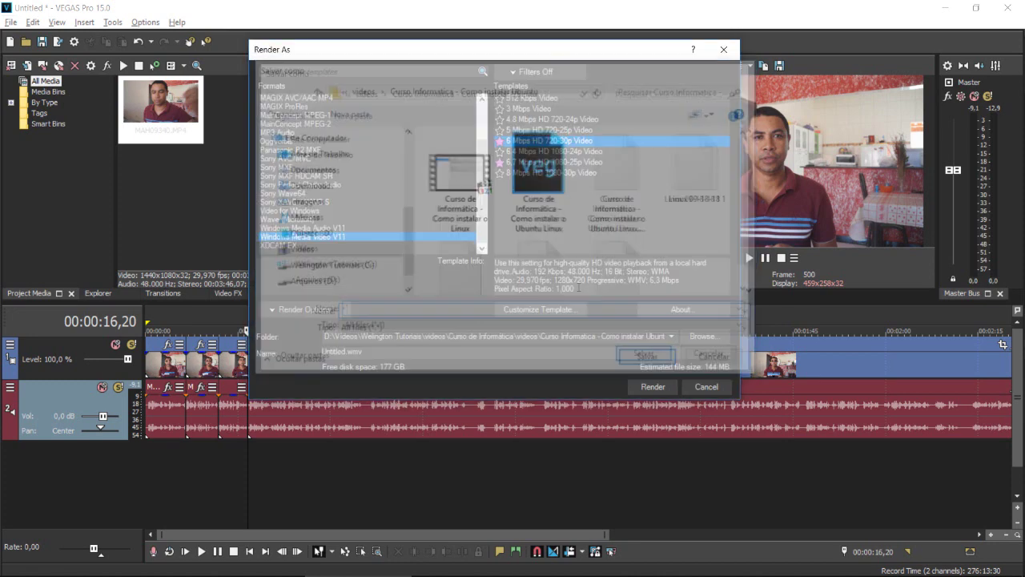
{"action": "left_click", "coordinate": [653, 387]}
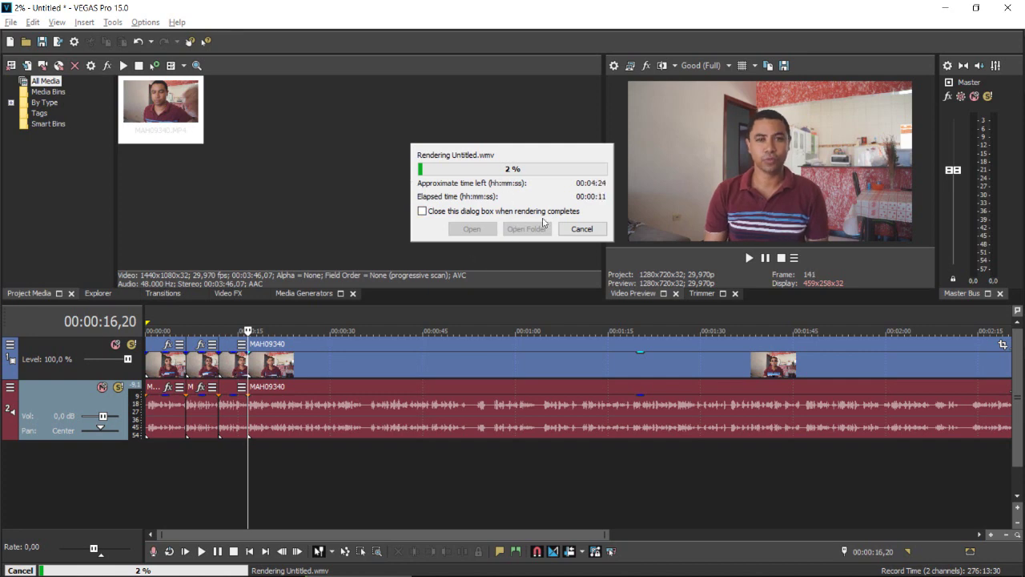
{"action": "left_click", "coordinate": [582, 229]}
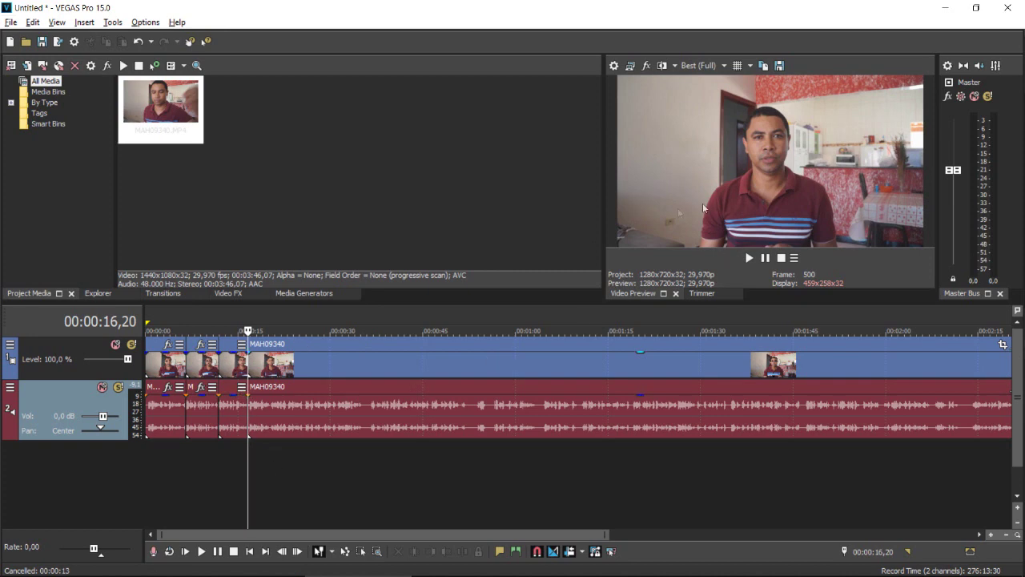
Place the cursor at 00:00:06,18 and insert a new video track above the clip
{"action": "right_click", "coordinate": [257, 454]}
{"action": "left_click", "coordinate": [186, 465]}
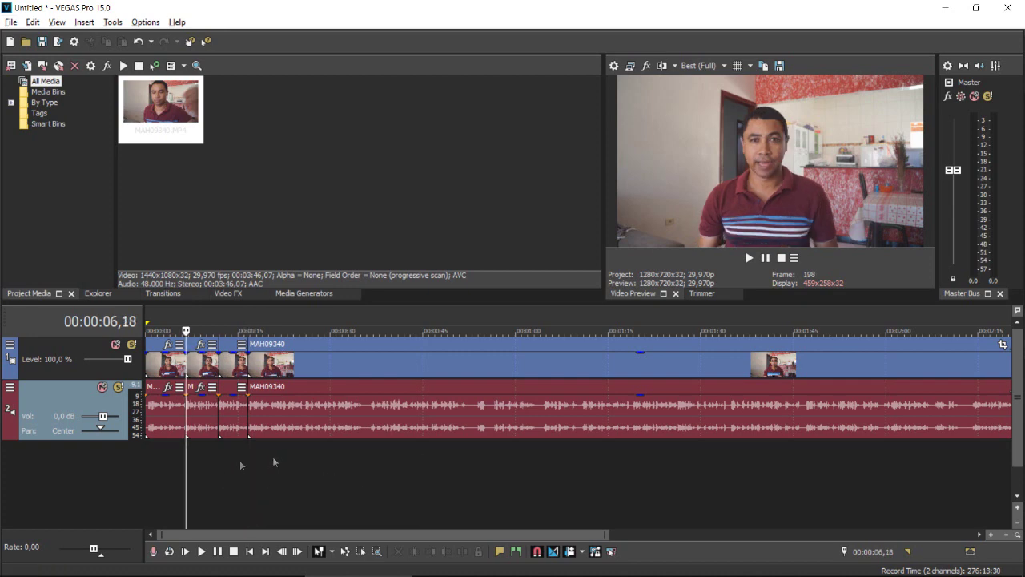
{"action": "right_click", "coordinate": [280, 464]}
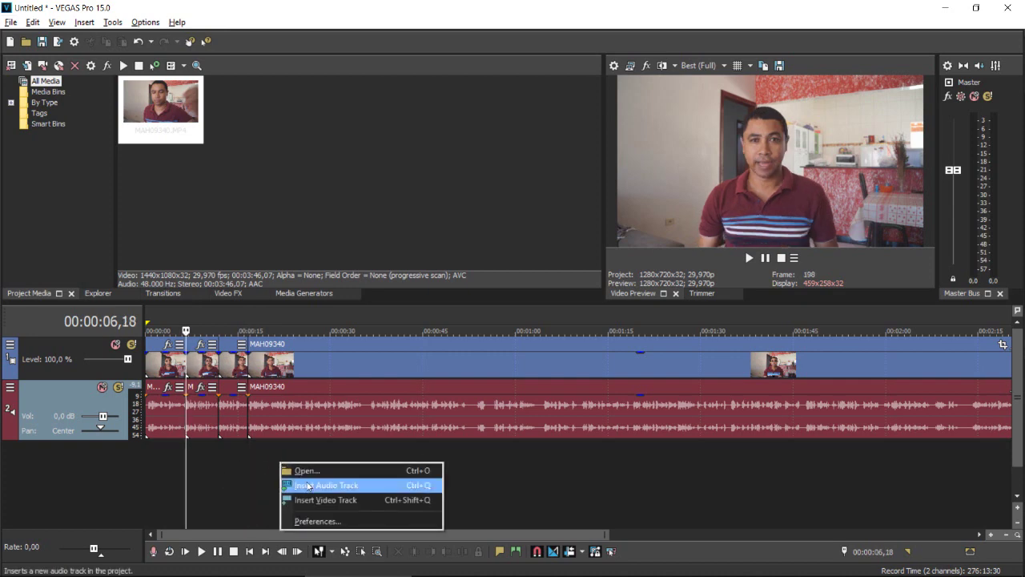
{"action": "left_click", "coordinate": [352, 504]}
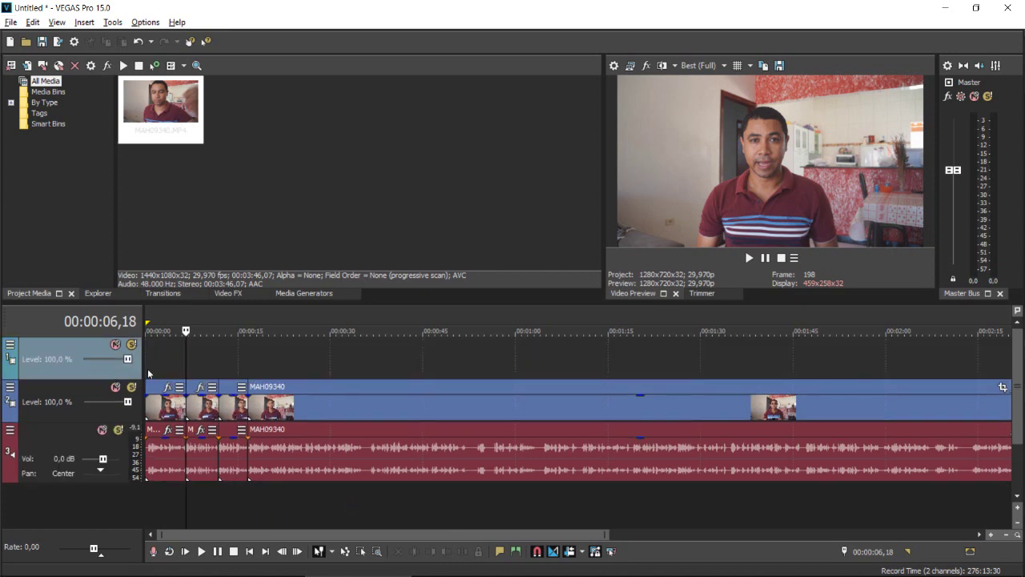
Insert text media at the cursor on the new video track and replace the sample text with the channel's social media handle
{"action": "right_click", "coordinate": [189, 361]}
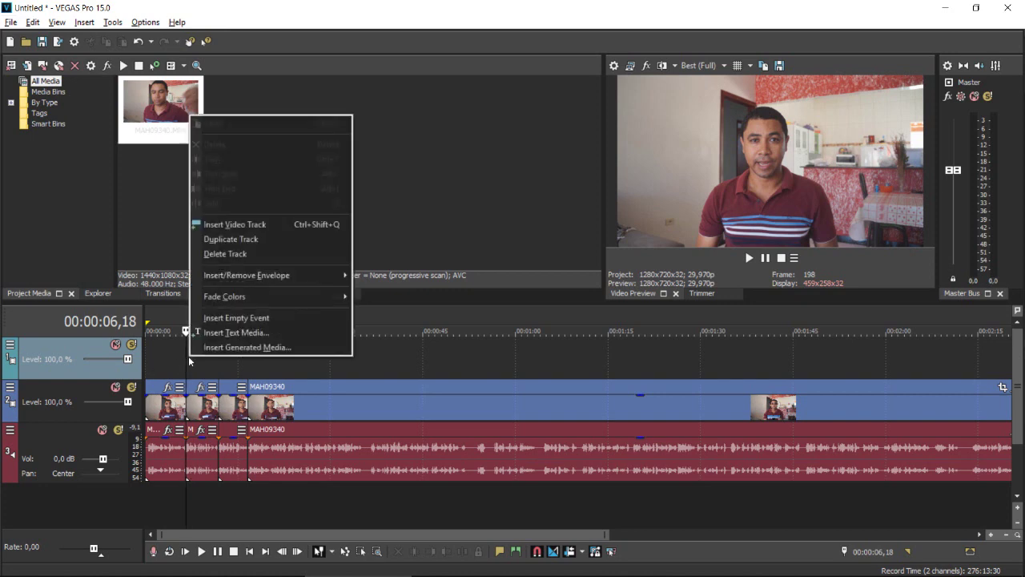
{"action": "left_click", "coordinate": [243, 337]}
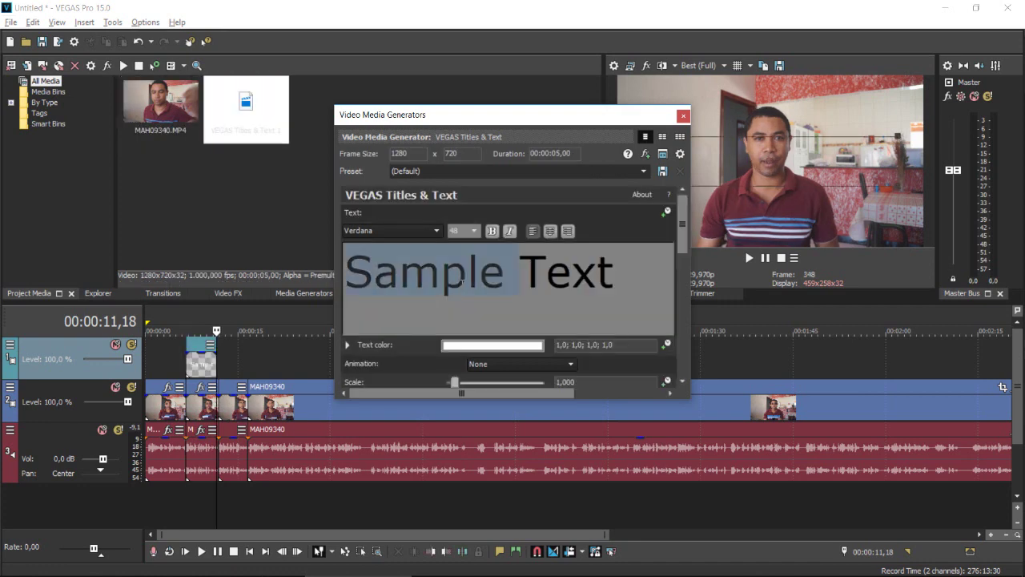
{"action": "type", "text": "@weli"}
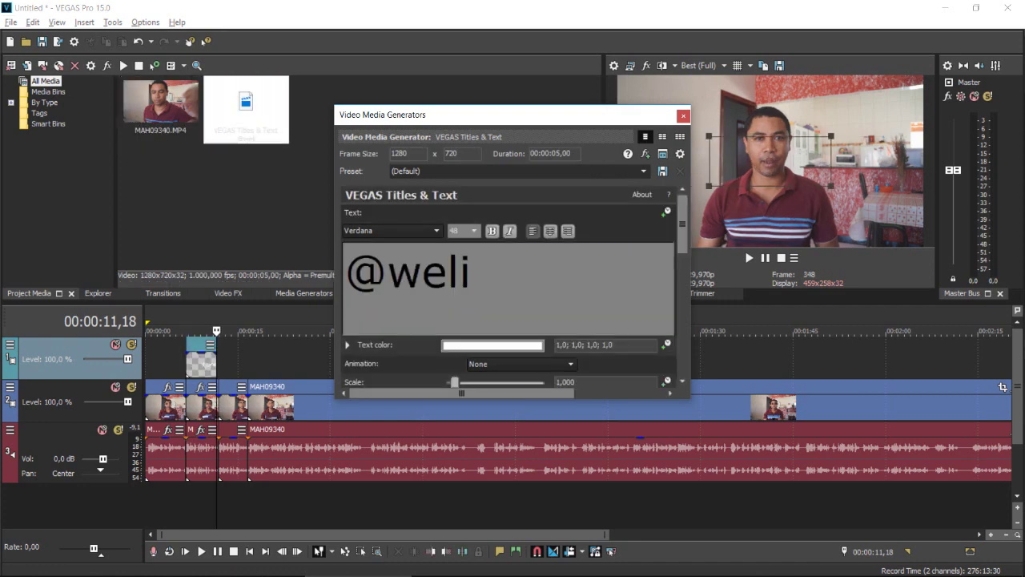
{"action": "type", "text": "ngtontutoriais"}
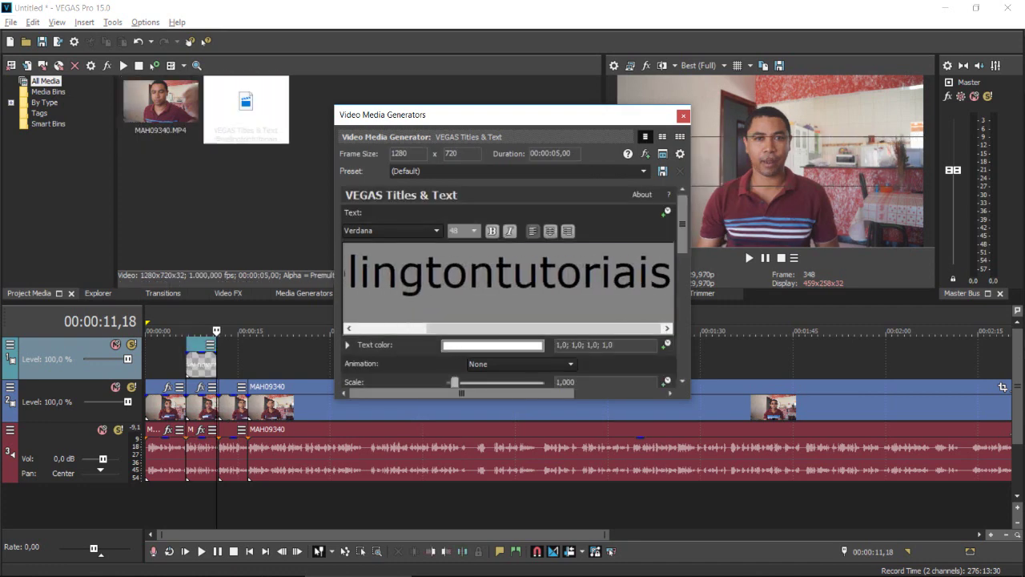
Set the whole title text to font size 18 in Verdana and close the media generator
{"action": "key", "text": "ctrl+a"}
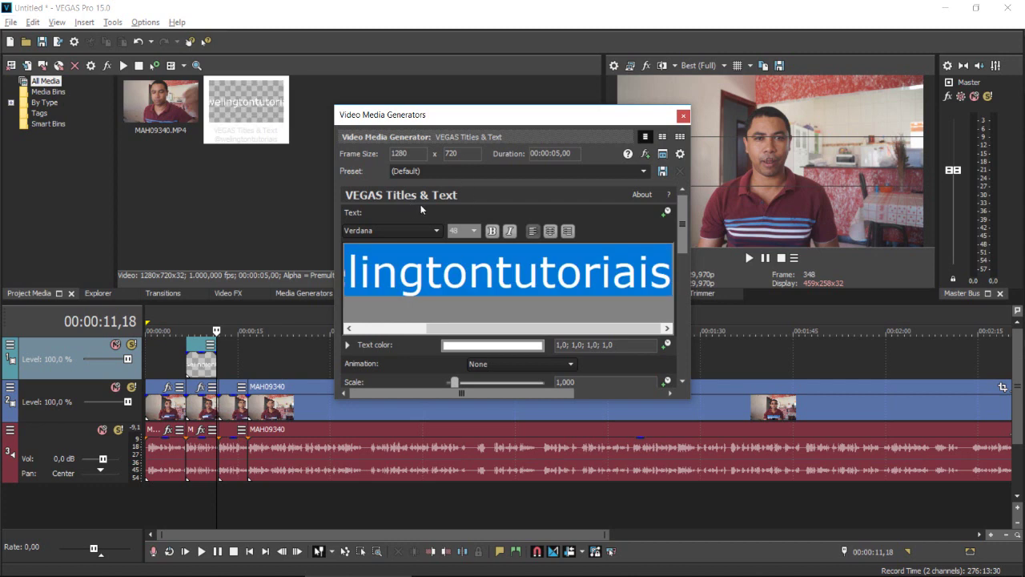
{"action": "left_click", "coordinate": [392, 231]}
{"action": "left_click", "coordinate": [393, 231]}
{"action": "left_click", "coordinate": [473, 231]}
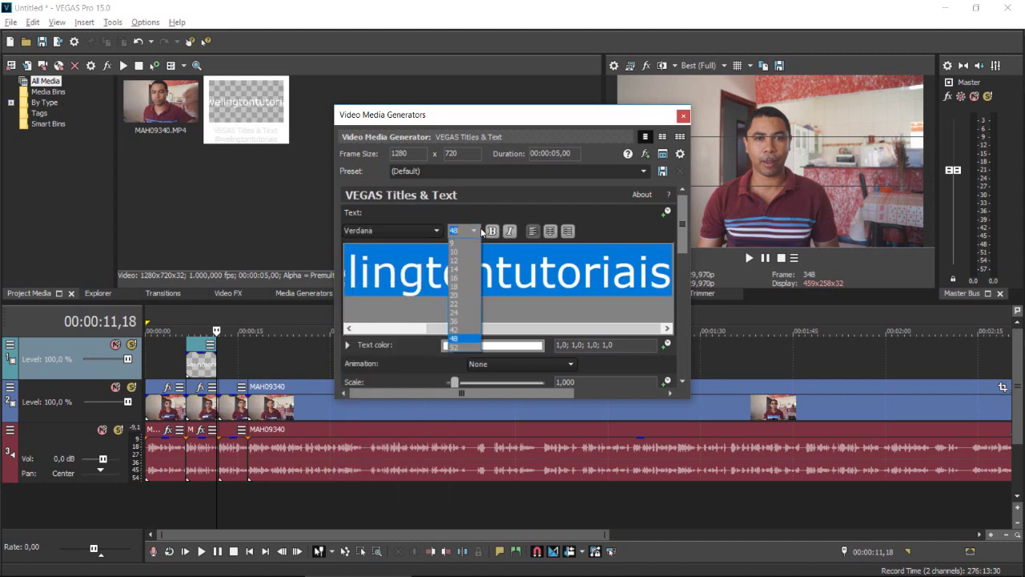
{"action": "left_click", "coordinate": [454, 287]}
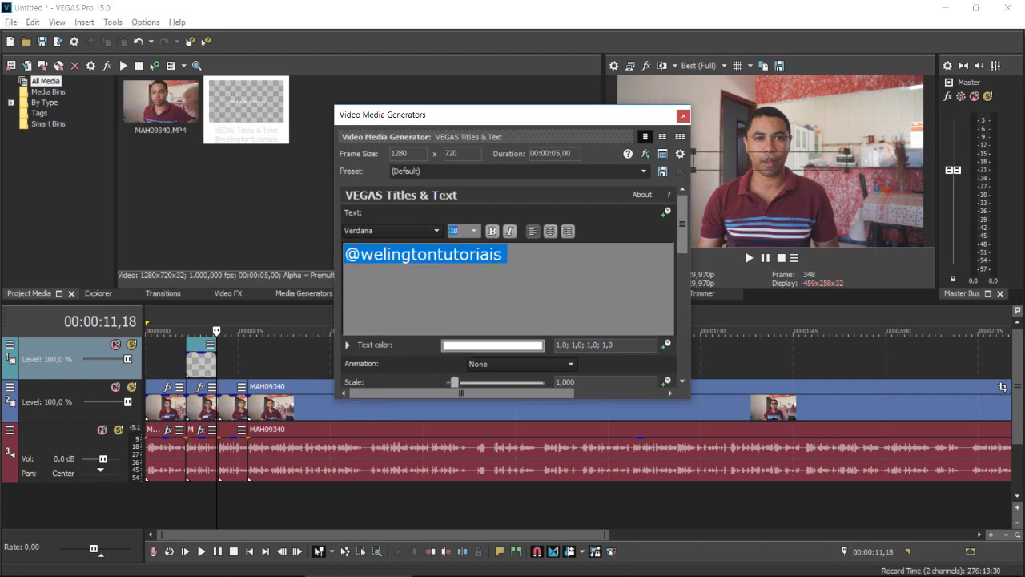
{"action": "left_click", "coordinate": [683, 117]}
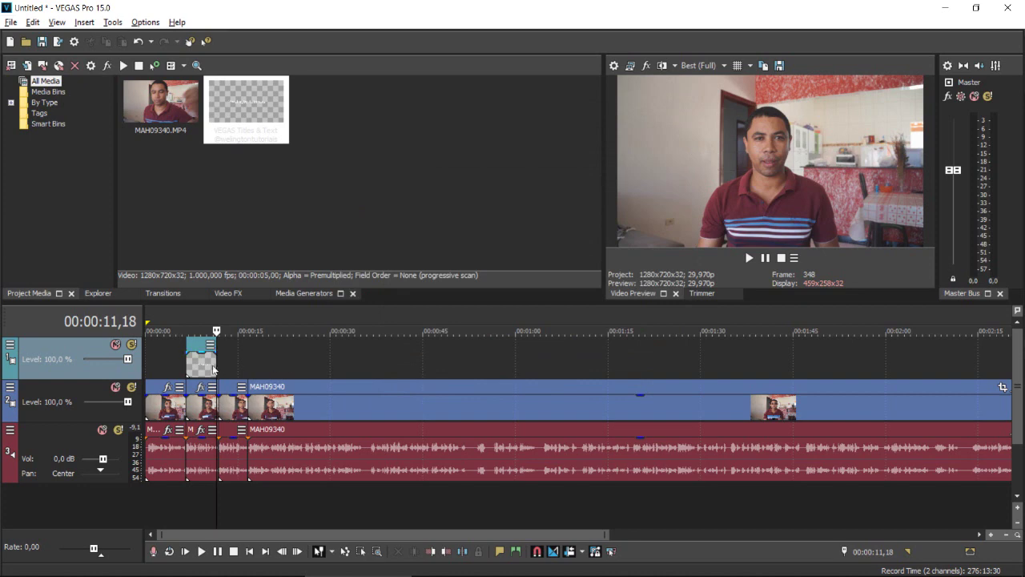
Lower the title text onto the speaker's chest with Event Pan/Crop, moving the frame's Y Center to about 135,9
{"action": "double_click", "coordinate": [192, 368]}
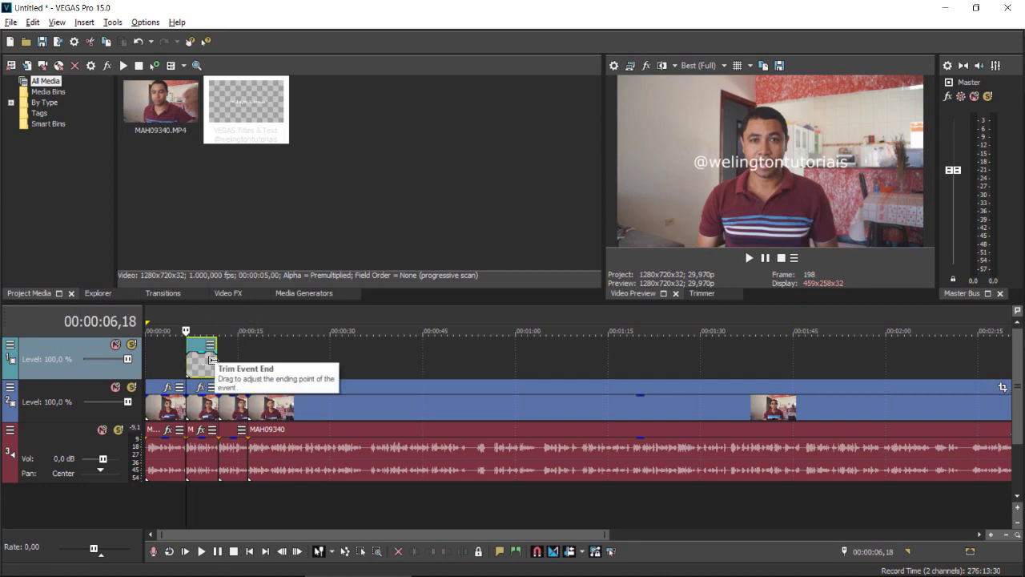
{"action": "scroll", "coordinate": [212, 359], "scroll_direction": "up", "scroll_amount": 10}
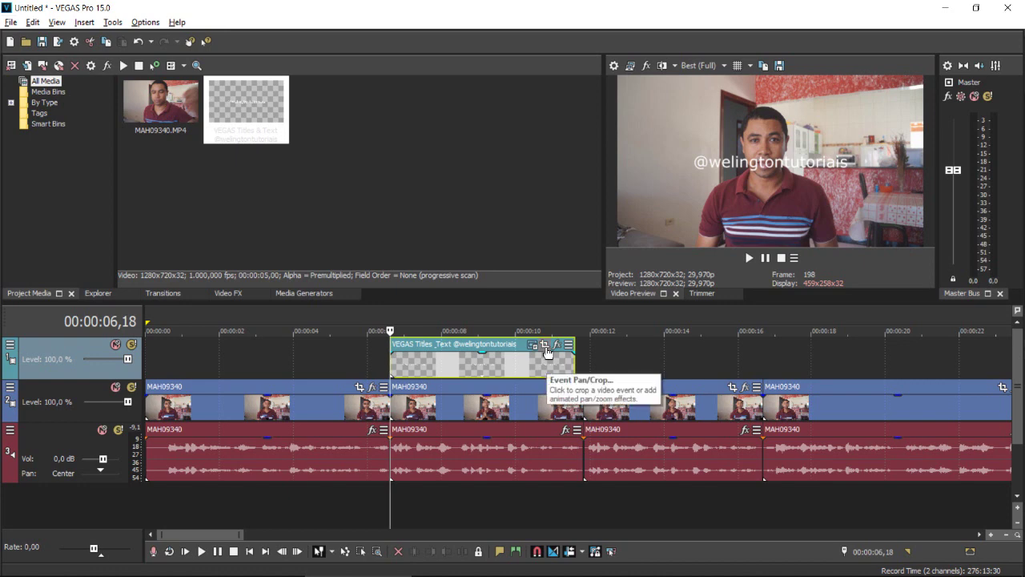
{"action": "left_click", "coordinate": [547, 346]}
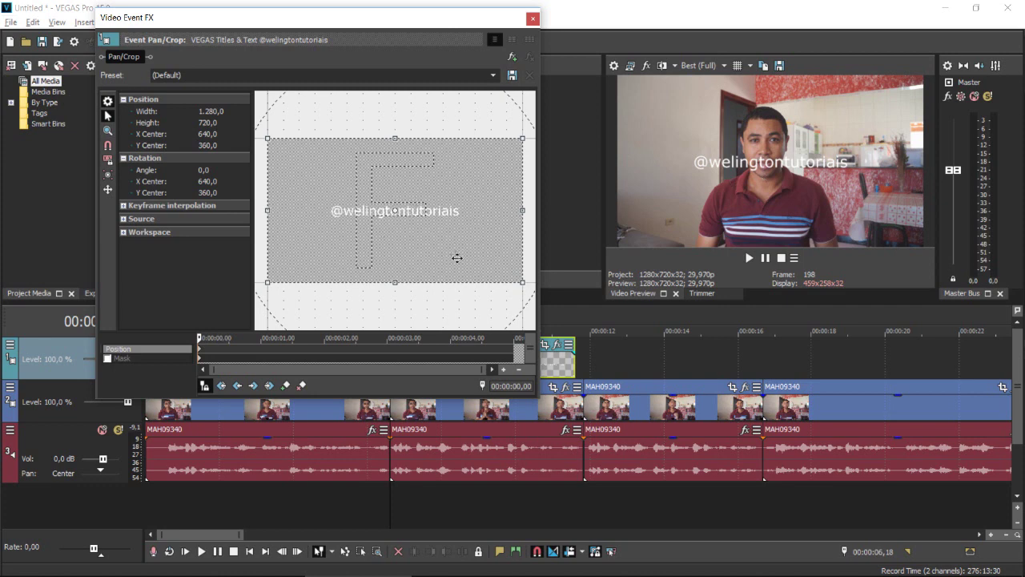
{"action": "left_click_drag", "start_coordinate": [449, 249], "coordinate": [449, 205]}
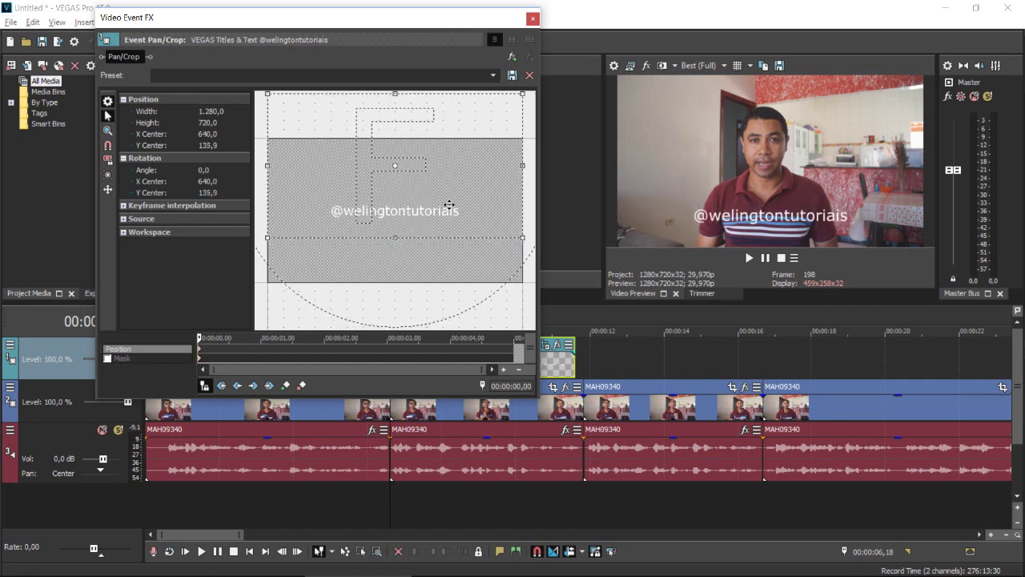
{"action": "left_click", "coordinate": [533, 19]}
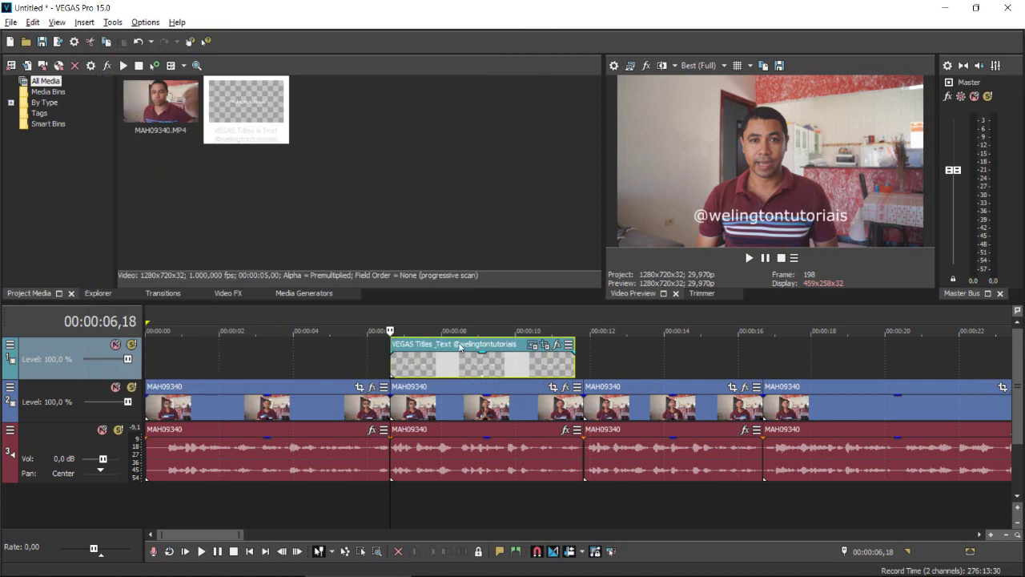
Play back from 00:00:06,00 through the title event to check how the text appears over the video
{"action": "left_click", "coordinate": [367, 369]}
{"action": "key", "text": "space"}
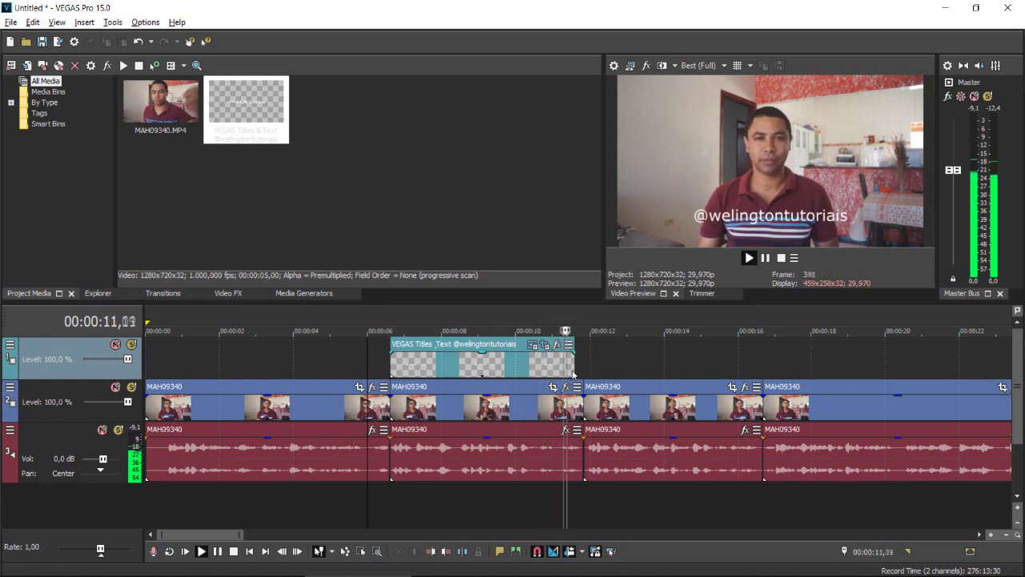
{"action": "key", "text": "space"}
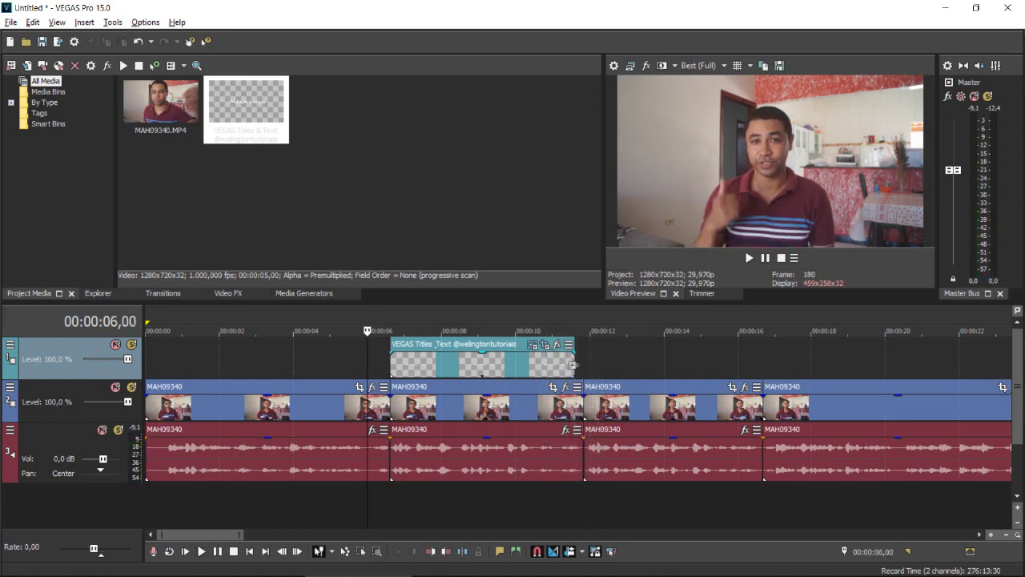
Extend the title event's end to line up with the end of the second clip segment, and place the cursor at 00:00:04,04
{"action": "mouse_move", "coordinate": [574, 364]}
{"action": "left_mouse_down"}
{"action": "mouse_move", "coordinate": [704, 364]}
{"action": "mouse_move", "coordinate": [429, 365]}
{"action": "mouse_move", "coordinate": [702, 368]}
{"action": "mouse_move", "coordinate": [576, 368]}
{"action": "mouse_move", "coordinate": [587, 373]}
{"action": "left_mouse_up"}
{"action": "left_click", "coordinate": [298, 368]}
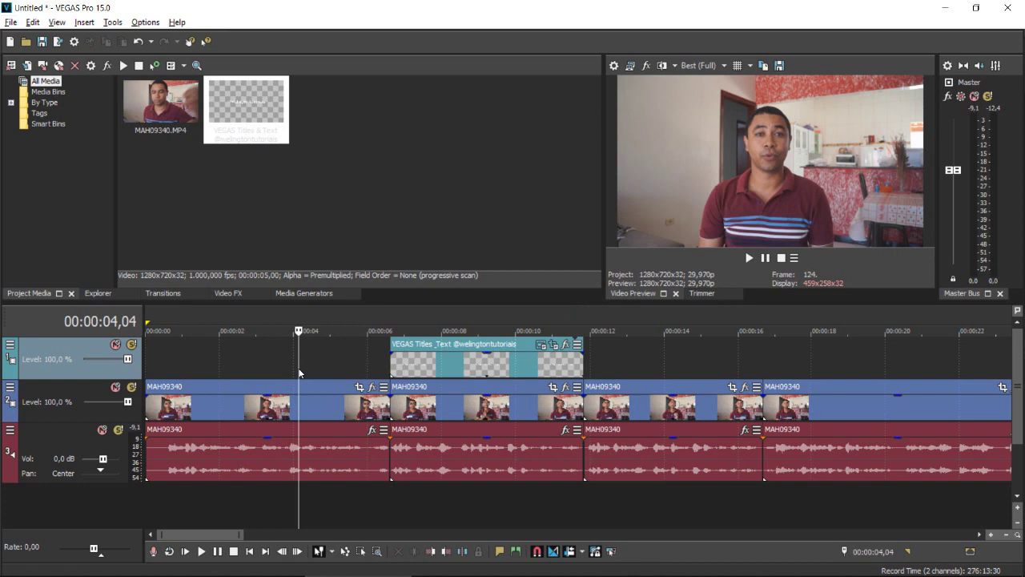
{"action": "scroll", "coordinate": [298, 367], "scroll_direction": "down", "scroll_amount": 3}
{"action": "scroll", "coordinate": [298, 367], "scroll_direction": "down", "scroll_amount": 5}
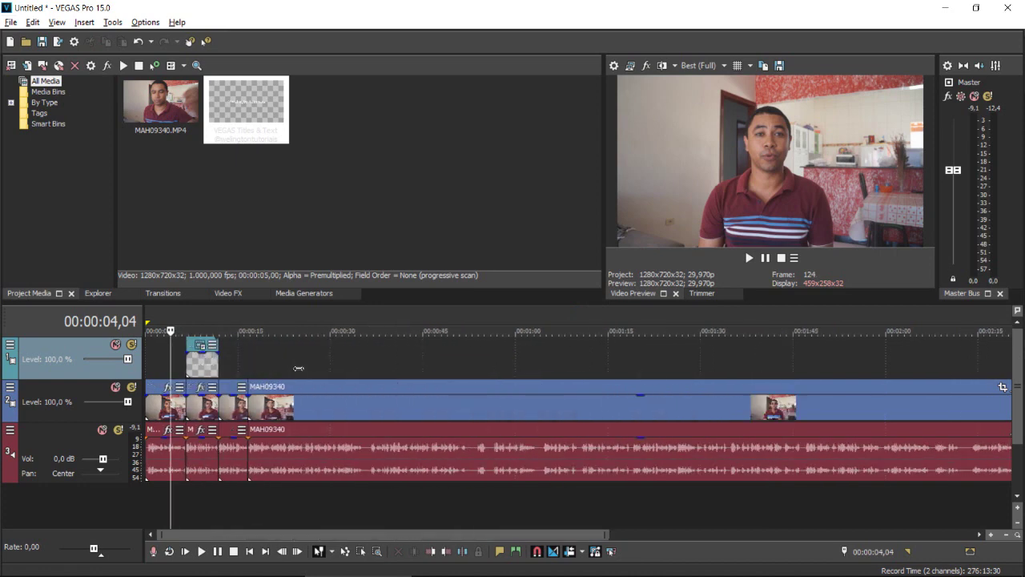